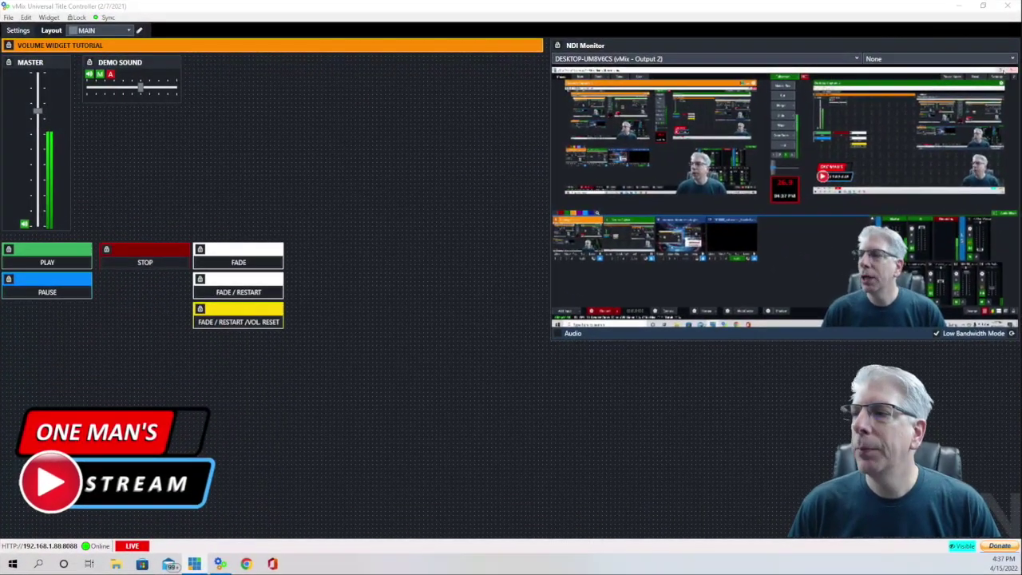
Add a Volume widget to the empty layout area beside the DEMO SOUND widget.
click(49, 18)
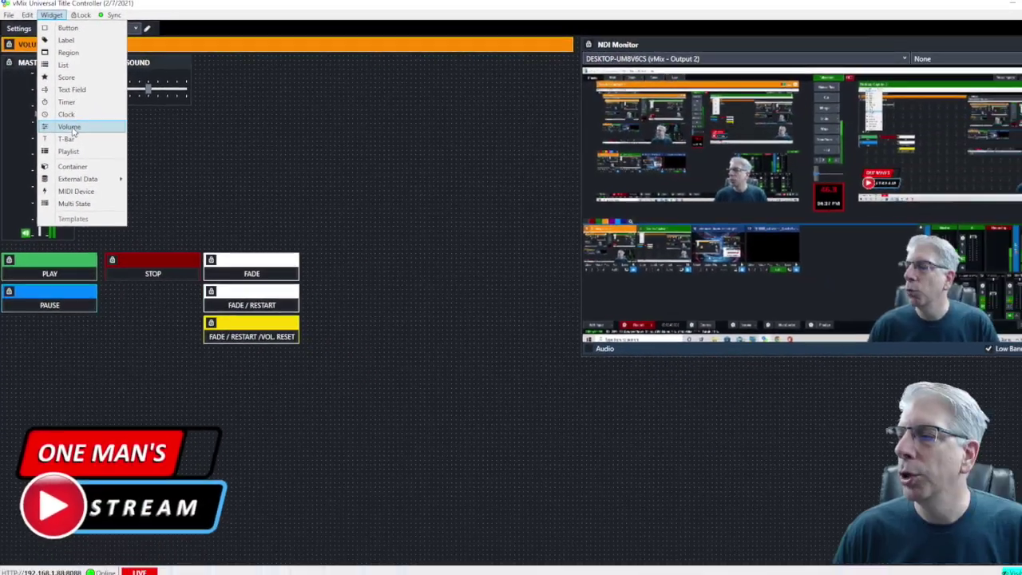
click(112, 173)
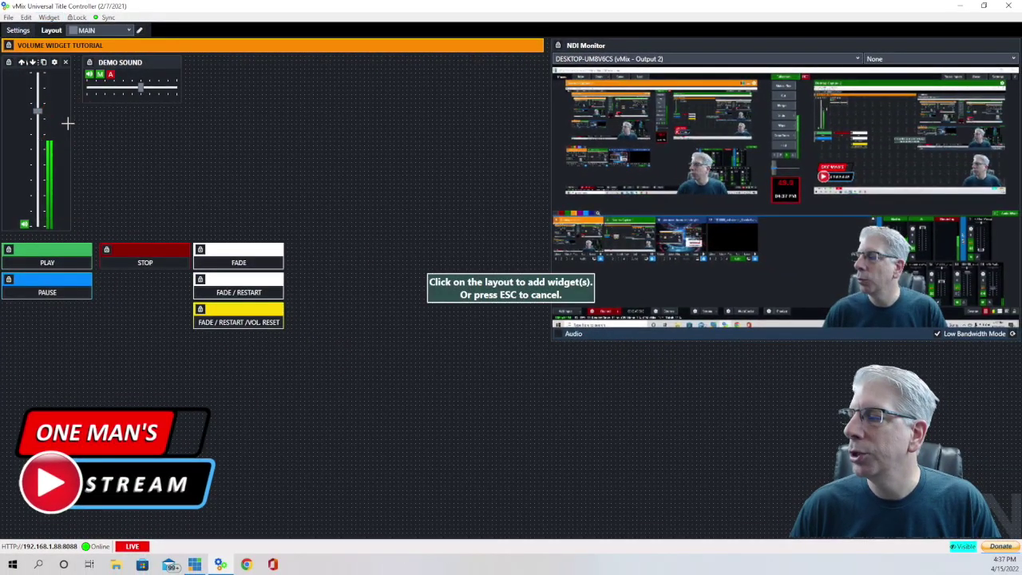
click(254, 106)
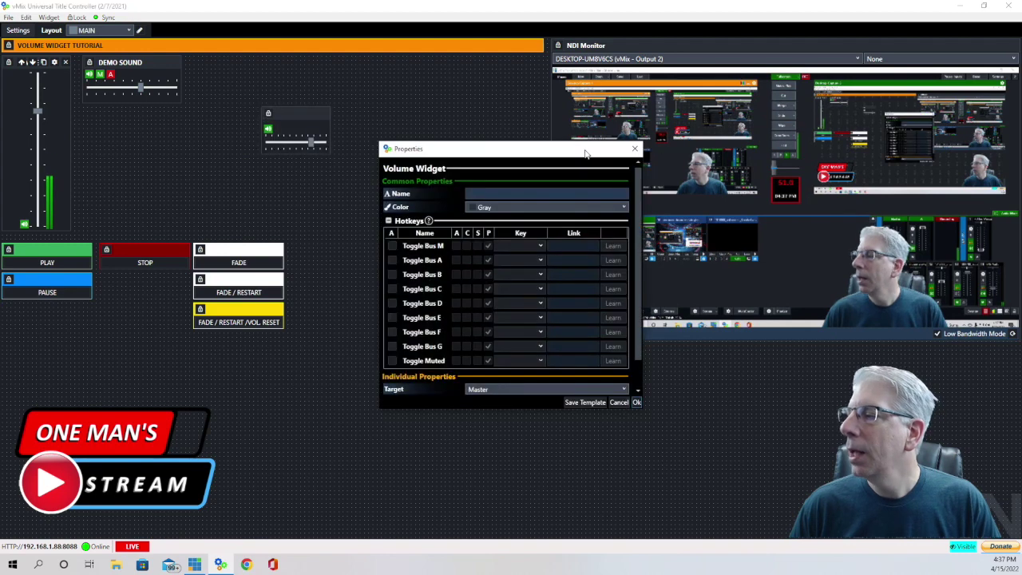
drag(514, 153, 347, 50)
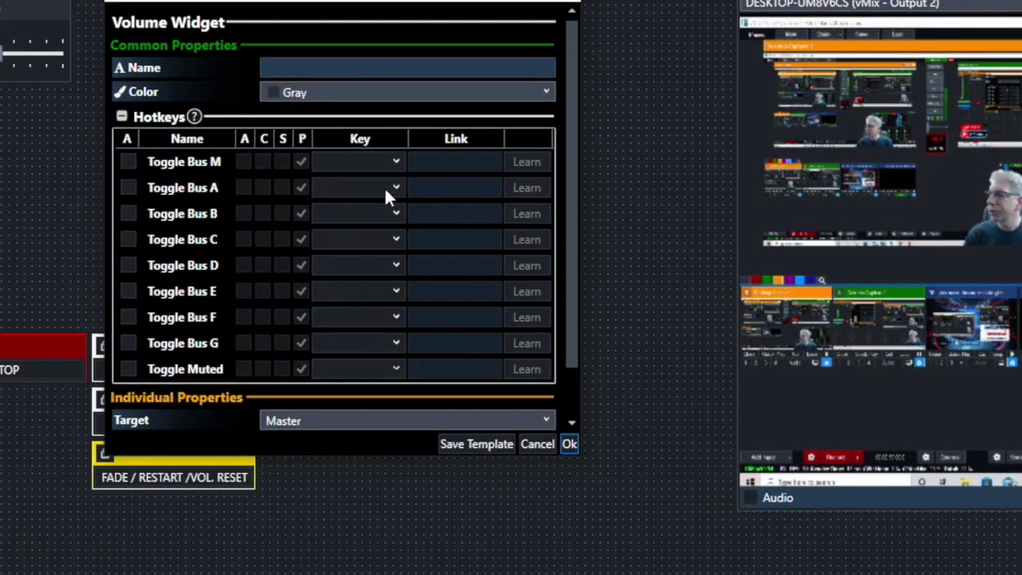
Set the new volume widget's target to Input and its input to 1916866_onLocation_Standard.wav.
scroll(384, 186, down, 2)
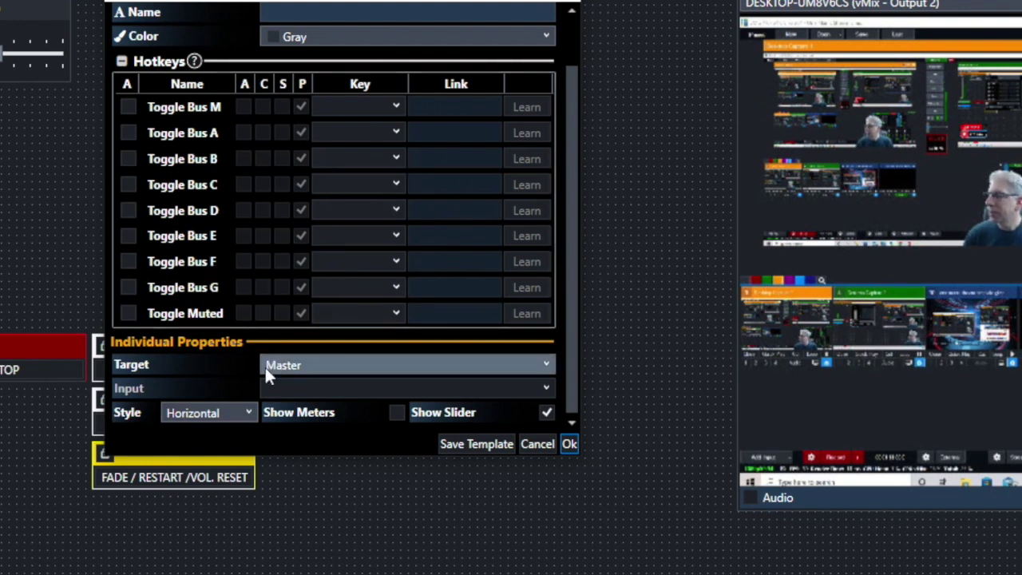
click(546, 365)
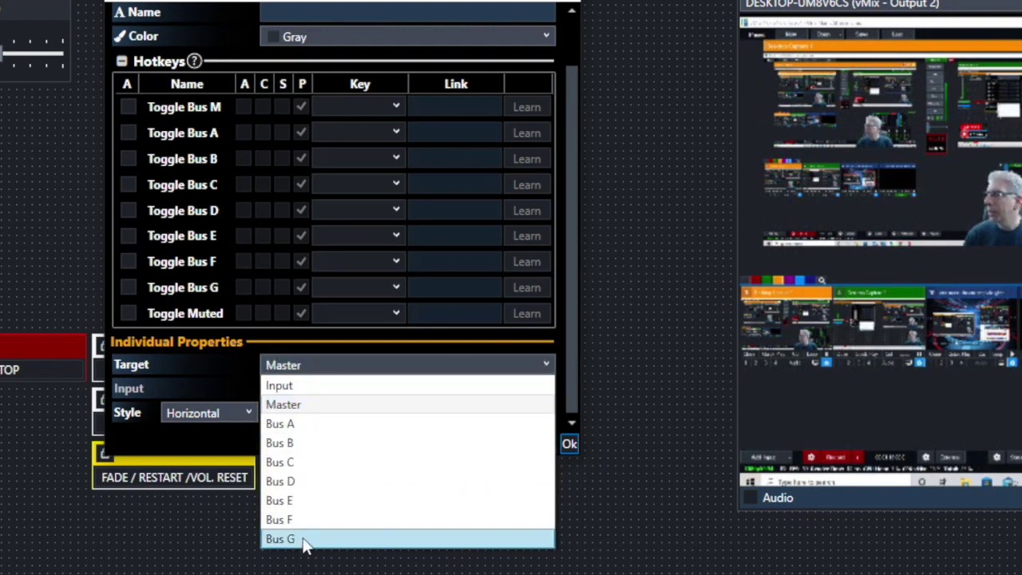
click(183, 559)
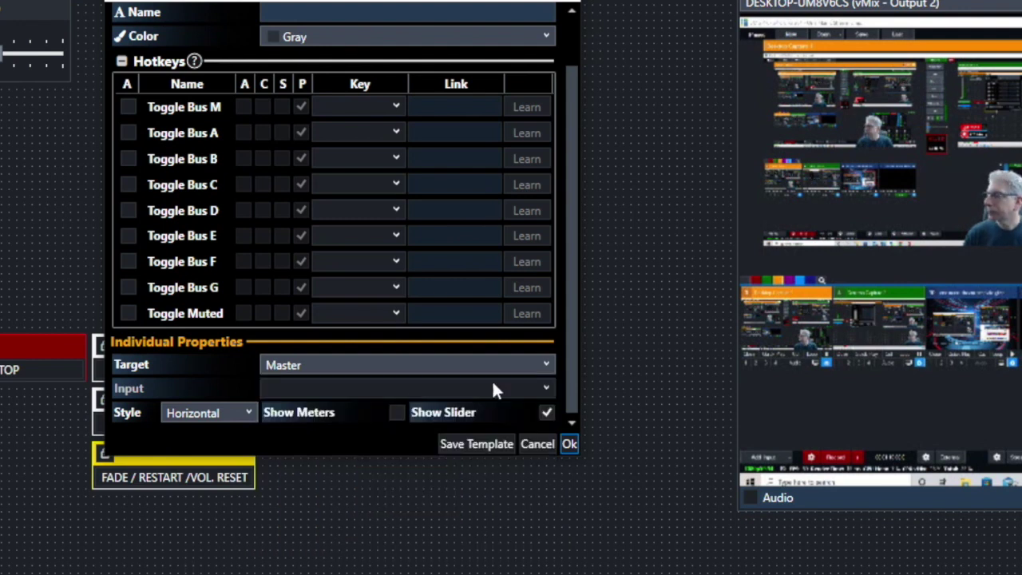
click(551, 361)
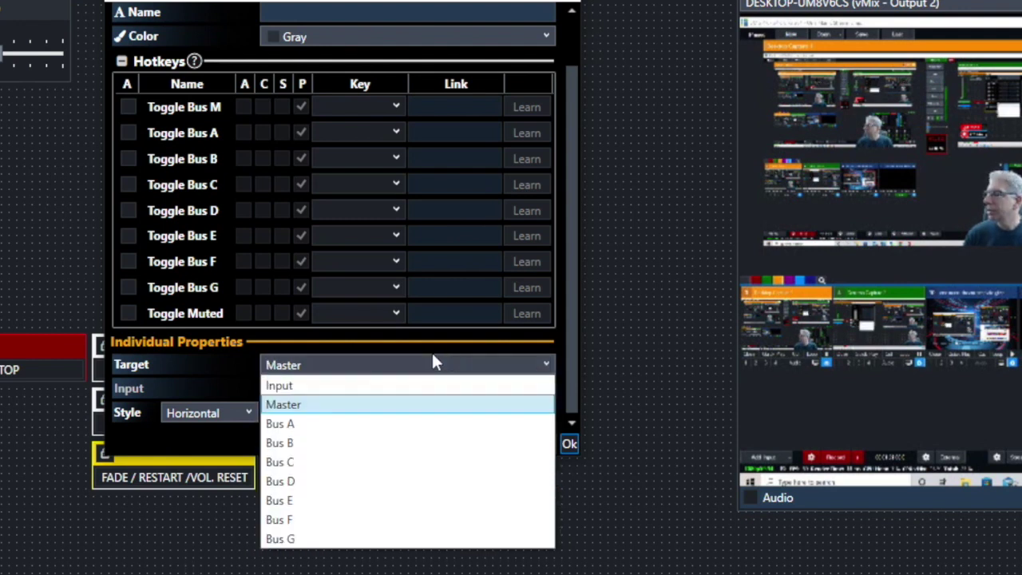
click(321, 390)
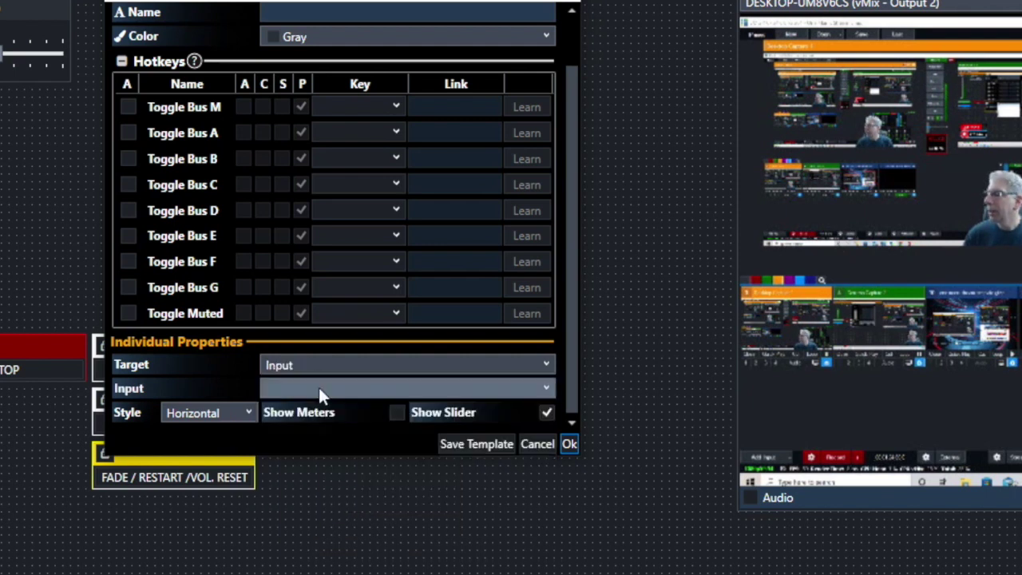
click(545, 389)
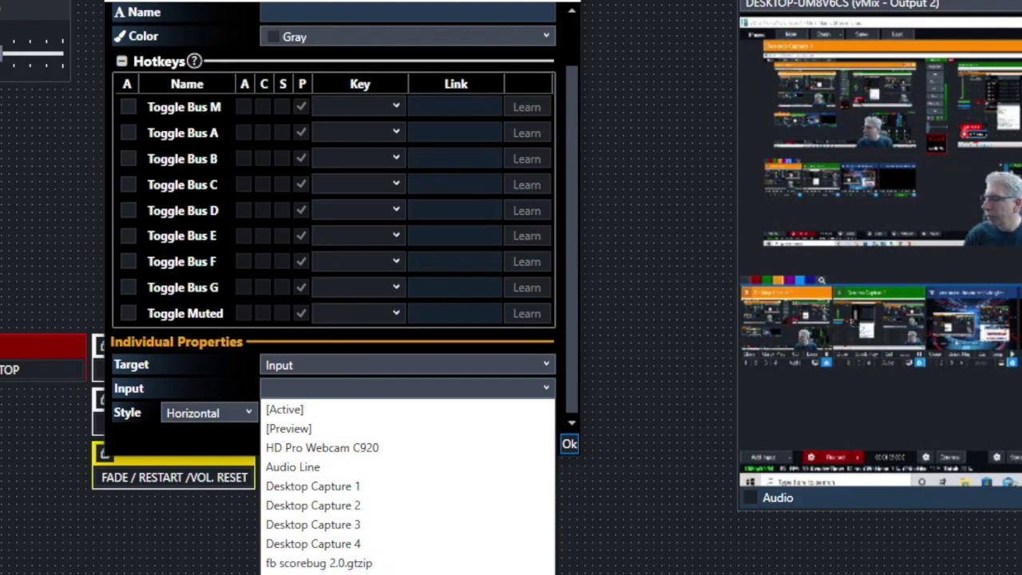
click(327, 571)
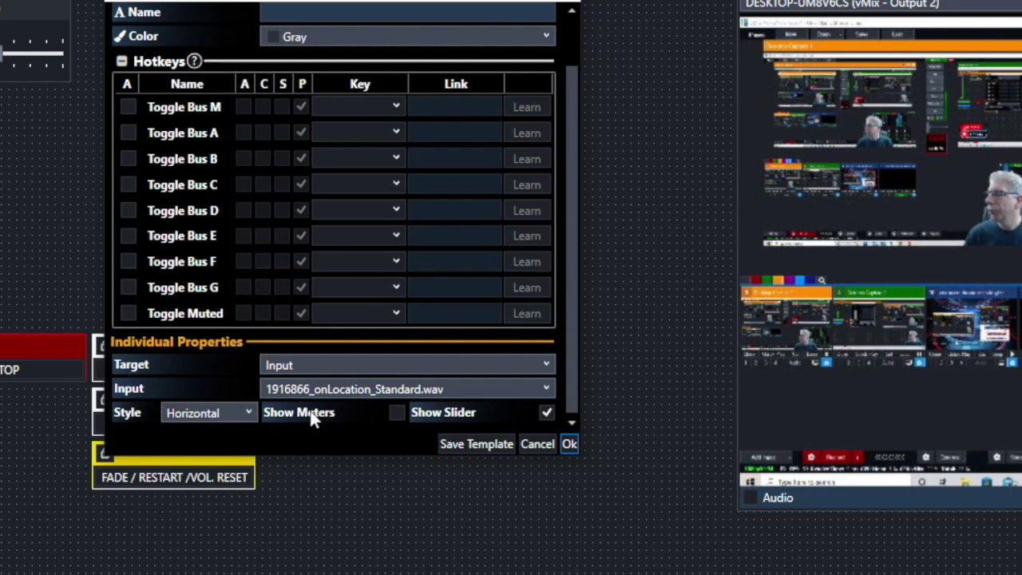
click(569, 444)
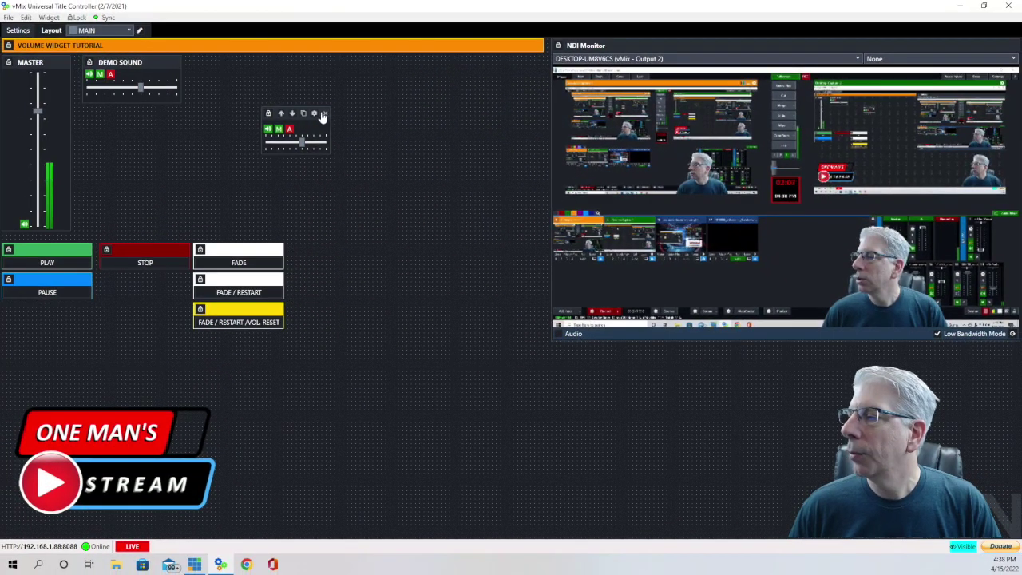
Delete the newly added unnamed volume widget from the layout.
click(321, 113)
Review the MASTER volume widget's properties, including its target, style, meter and slider options.
mouse_move(56, 68)
click(56, 68)
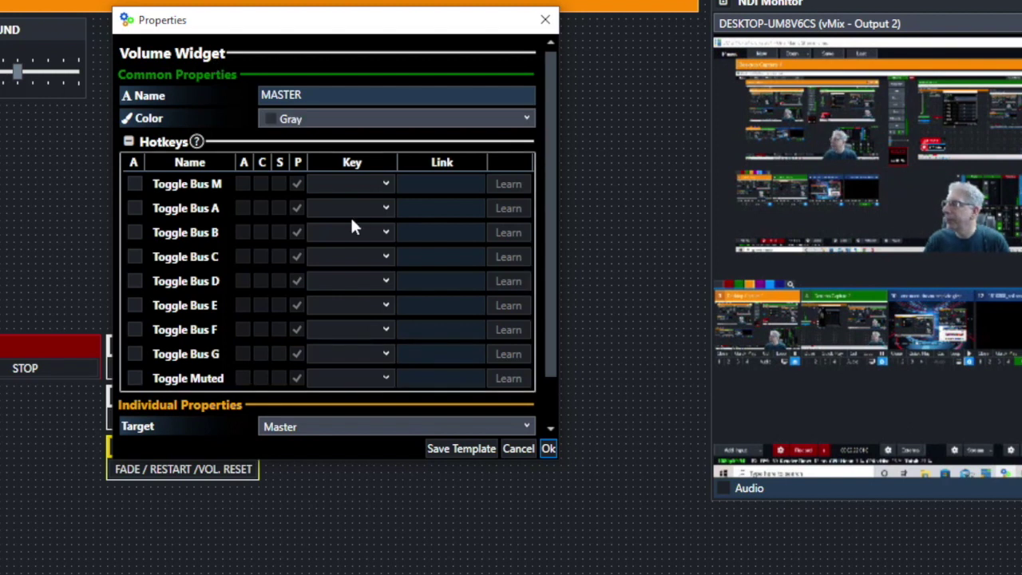
scroll(349, 215, down, 1)
scroll(349, 214, down, 1)
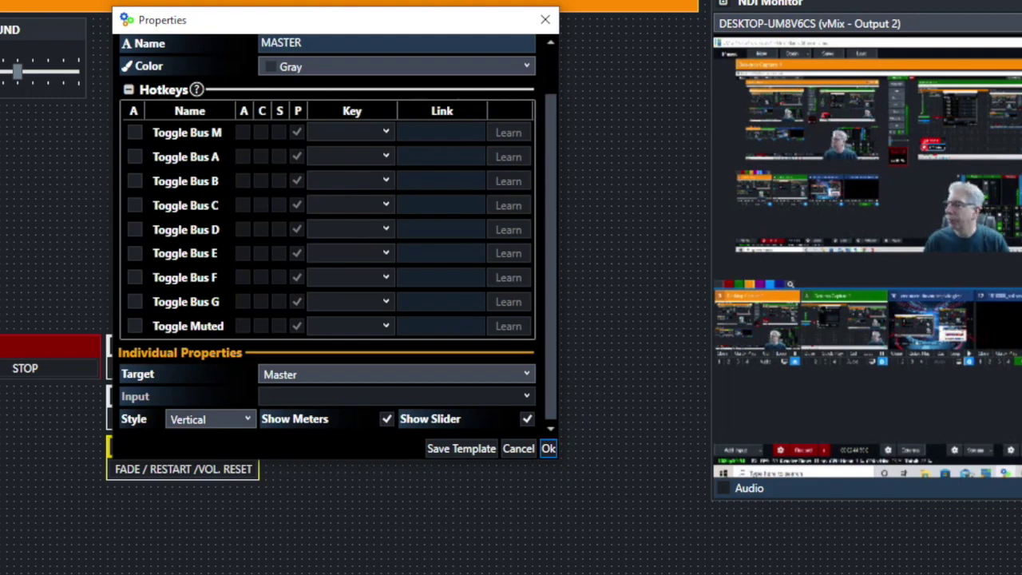
click(547, 448)
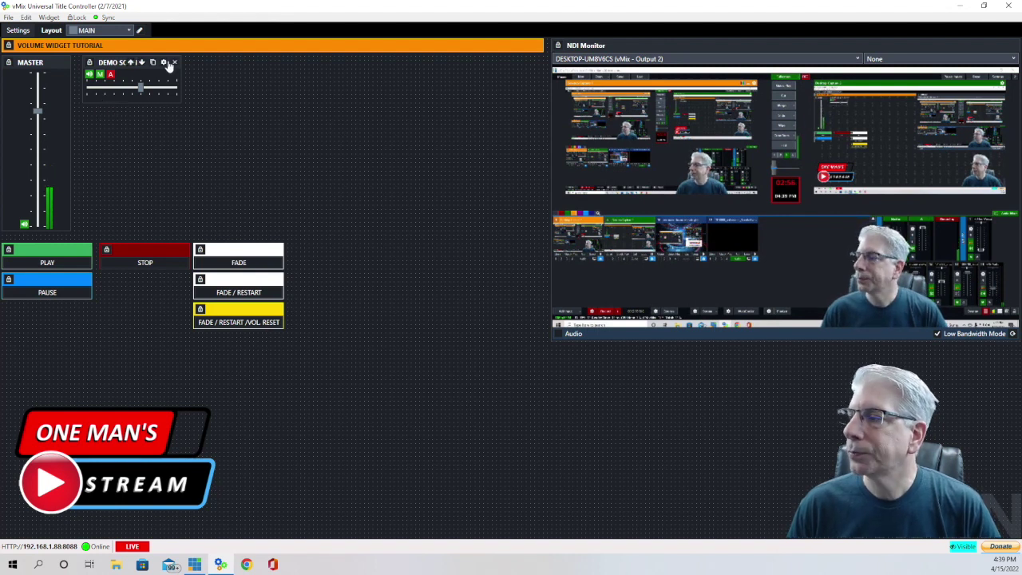
Review the DEMO SOUND volume widget's target, input, style, meter and slider settings.
click(164, 64)
drag(457, 145, 284, 64)
scroll(353, 161, down, 1)
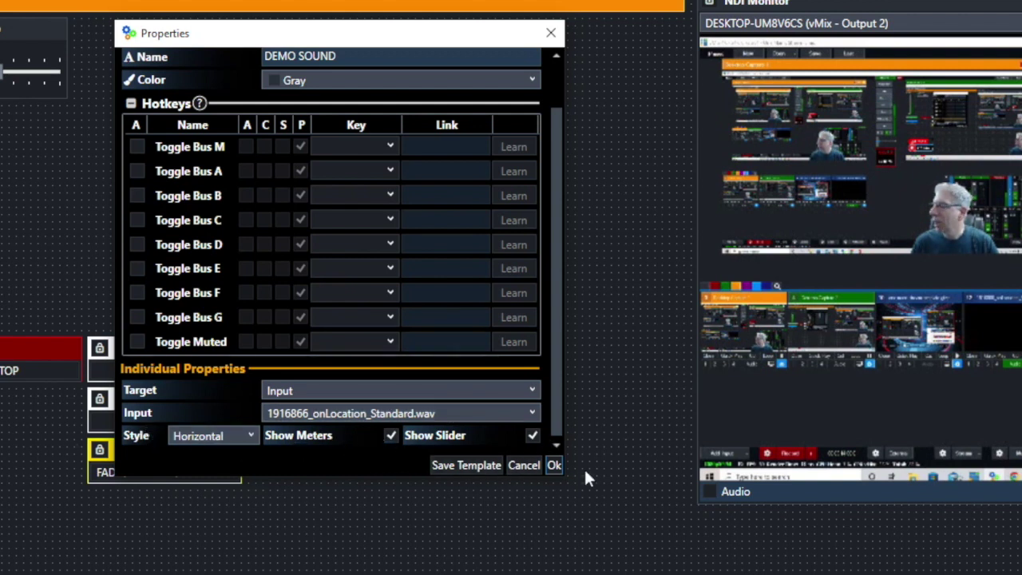
click(554, 466)
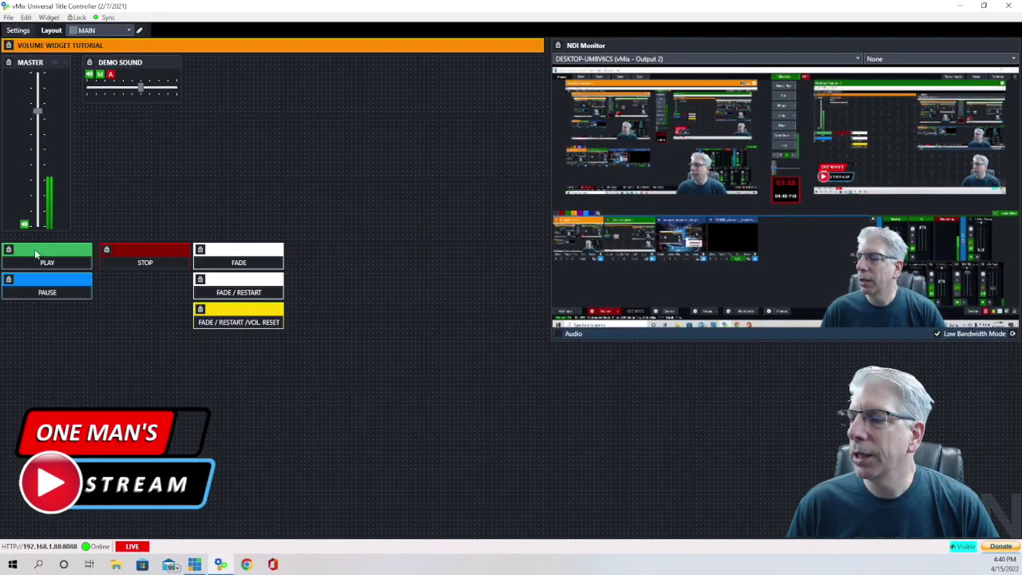
Play the demo sound to check the DEMO SOUND meter, and stop it with the STOP widget.
click(30, 266)
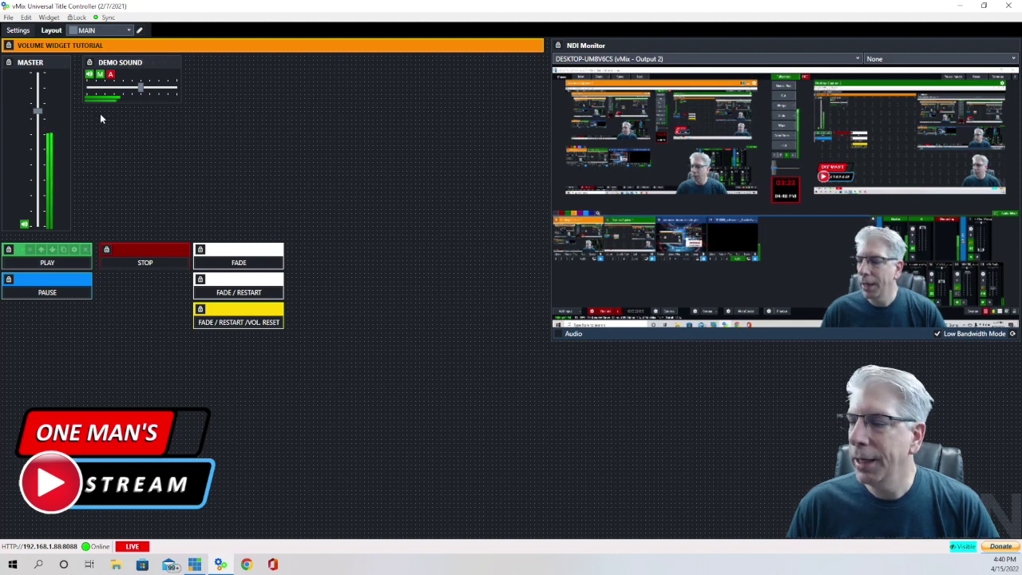
mouse_move(99, 104)
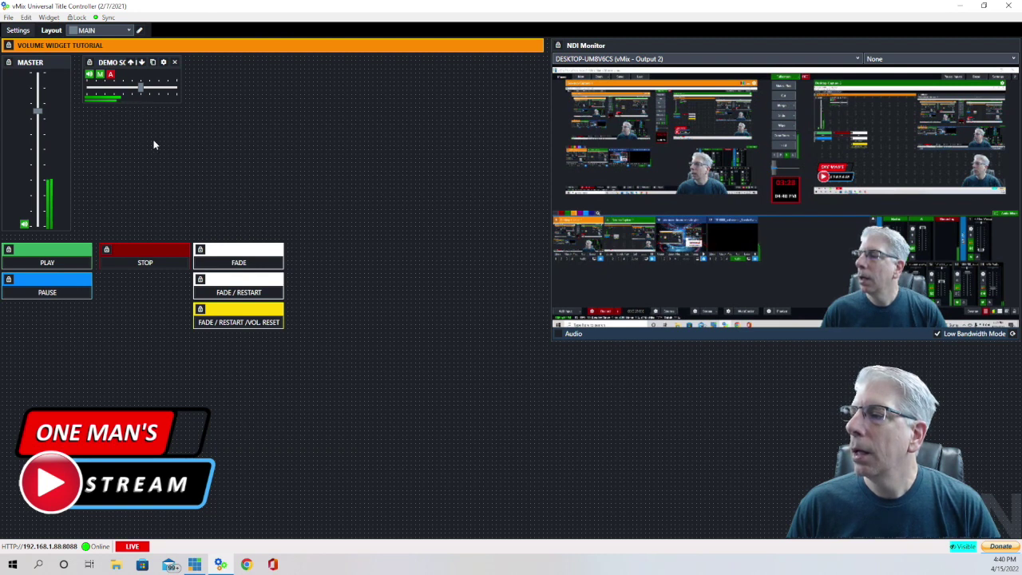
click(153, 268)
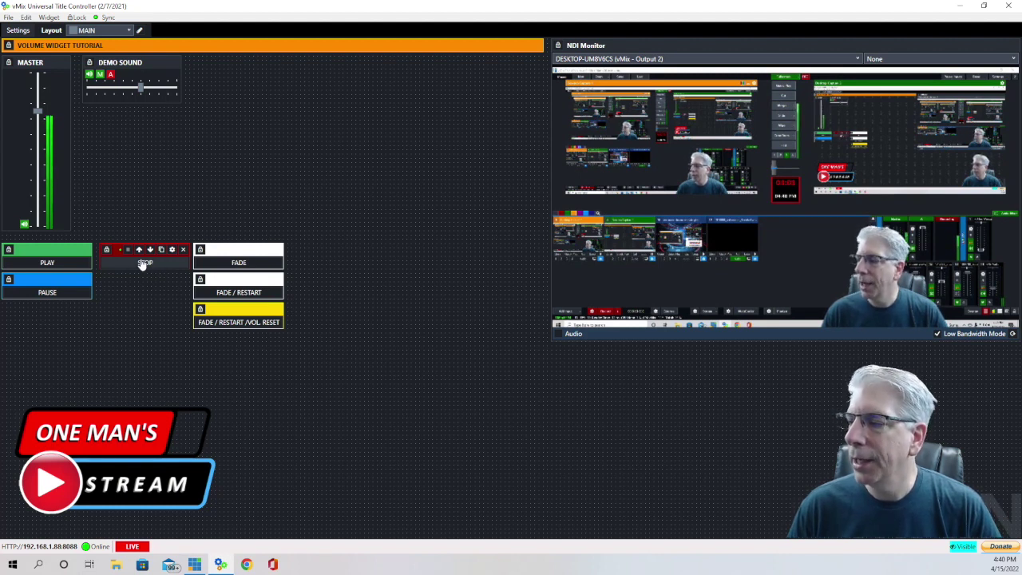
Examine the script commands in the STOP button widget's properties.
click(173, 251)
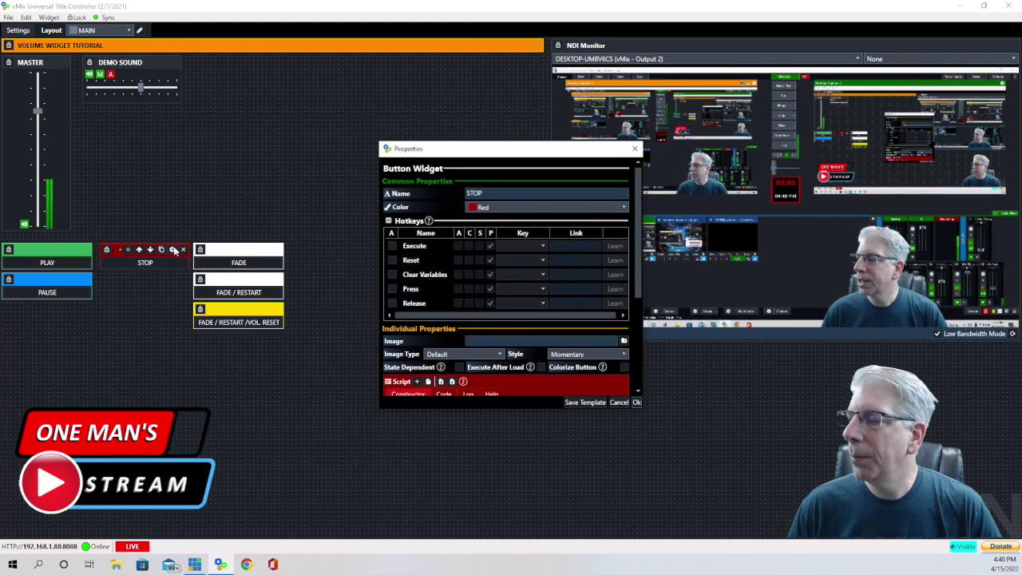
drag(471, 145, 293, 67)
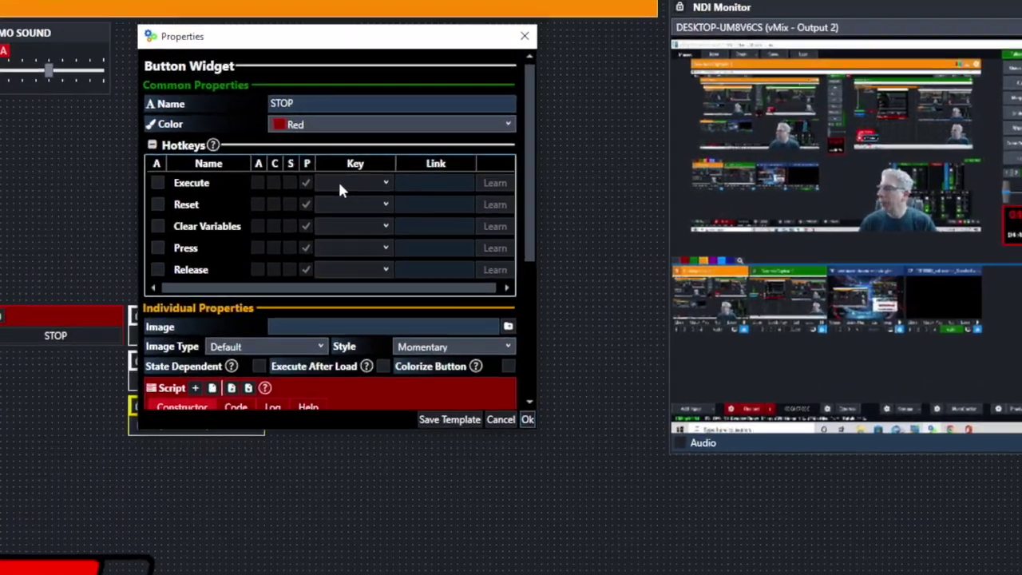
scroll(336, 167, down, 5)
scroll(344, 201, down, 2)
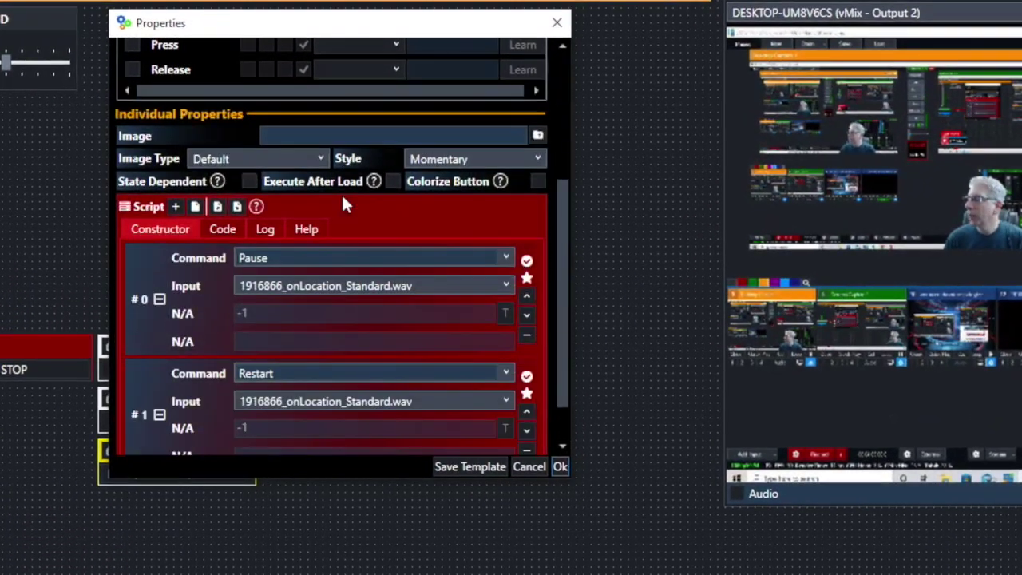
scroll(342, 200, down, 2)
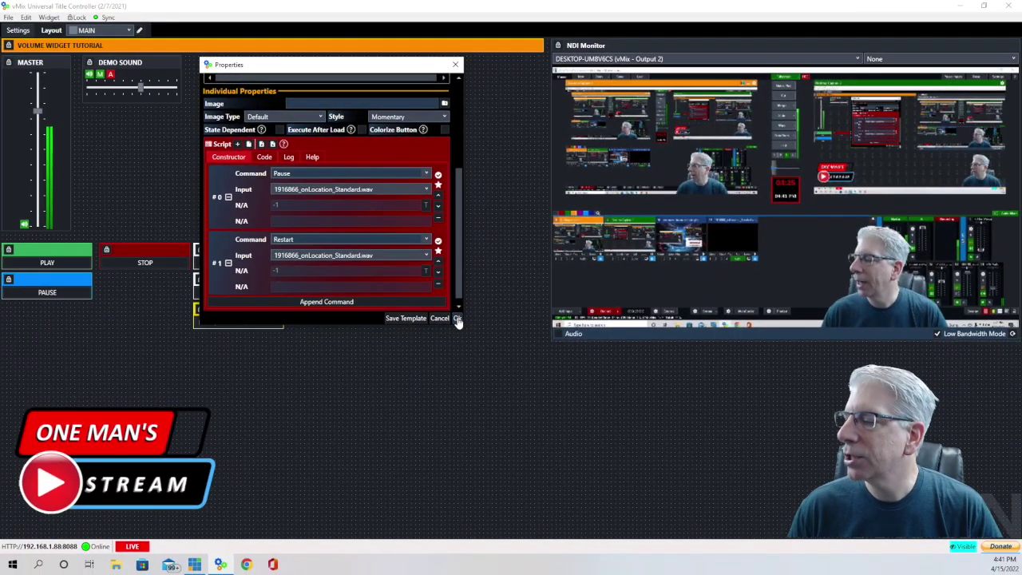
click(465, 328)
Test the STOP button's script by playing the demo sound again and stopping it.
mouse_move(143, 273)
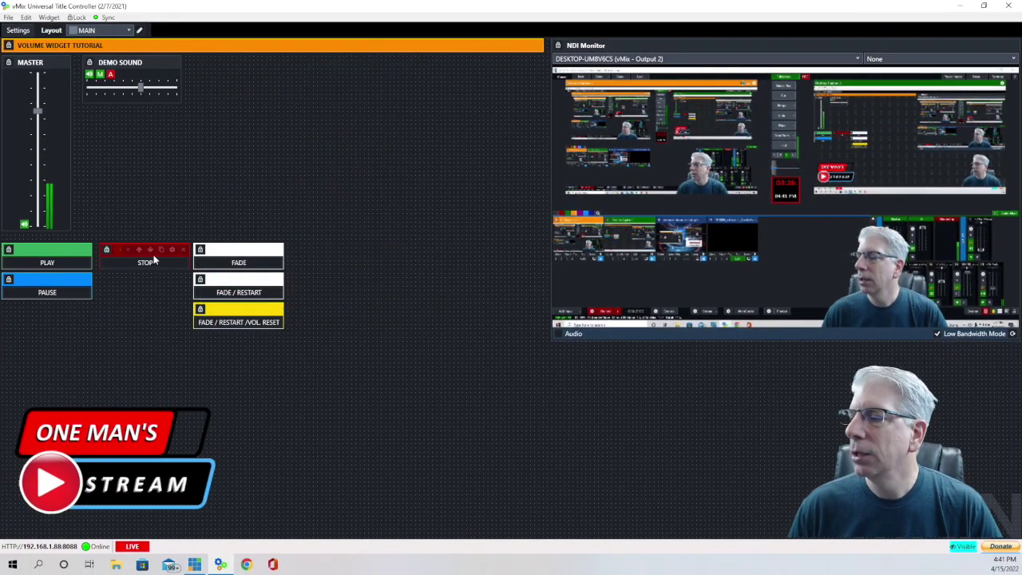
click(38, 266)
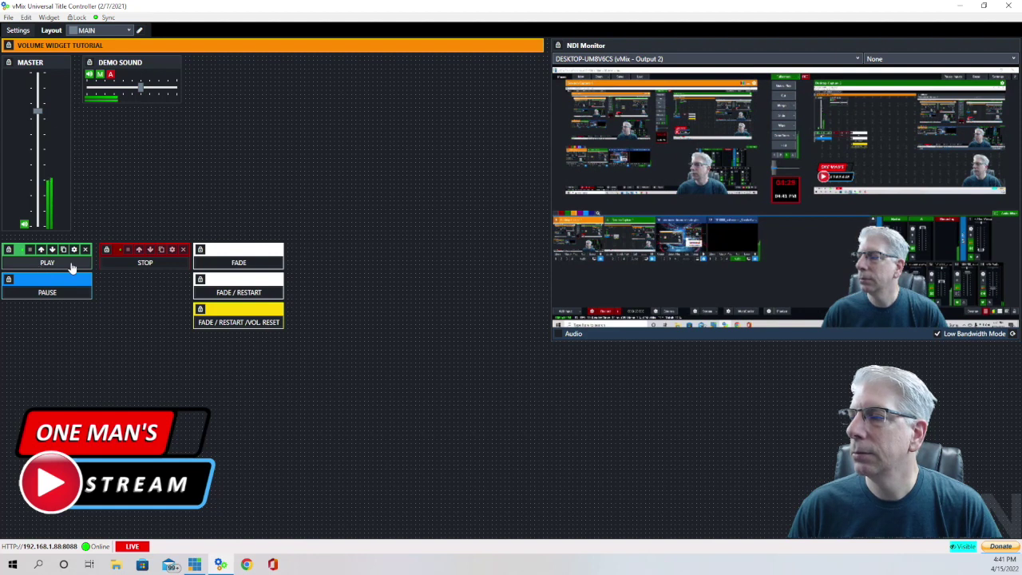
click(155, 265)
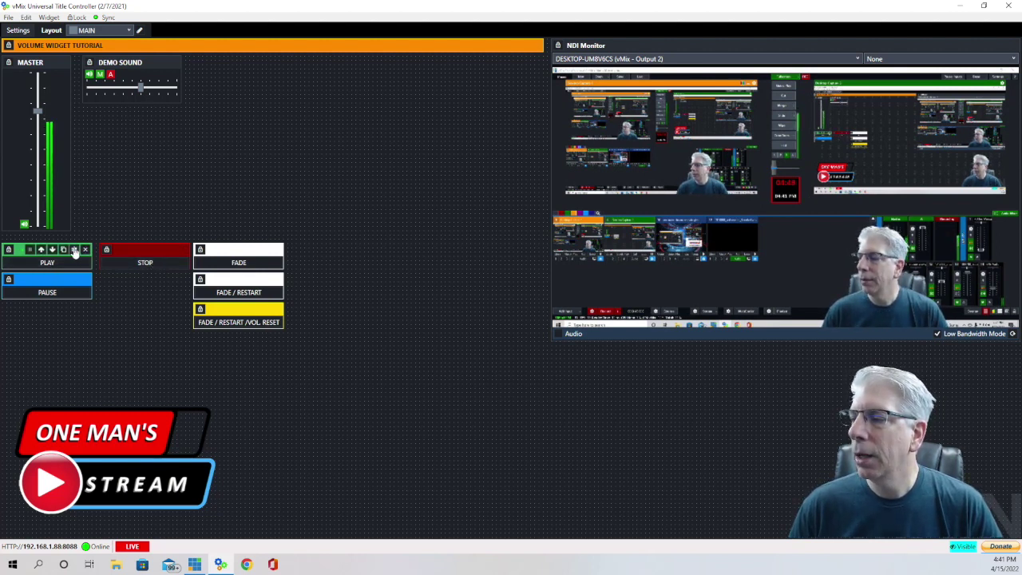
Examine the script command and input in the PLAY button widget's properties.
click(74, 250)
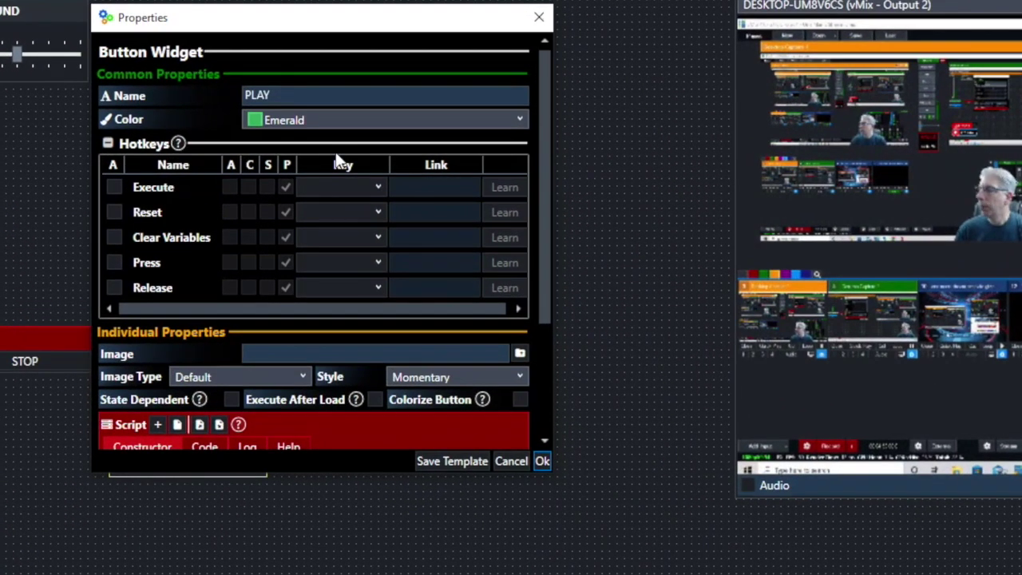
scroll(338, 159, down, 3)
scroll(339, 160, down, 1)
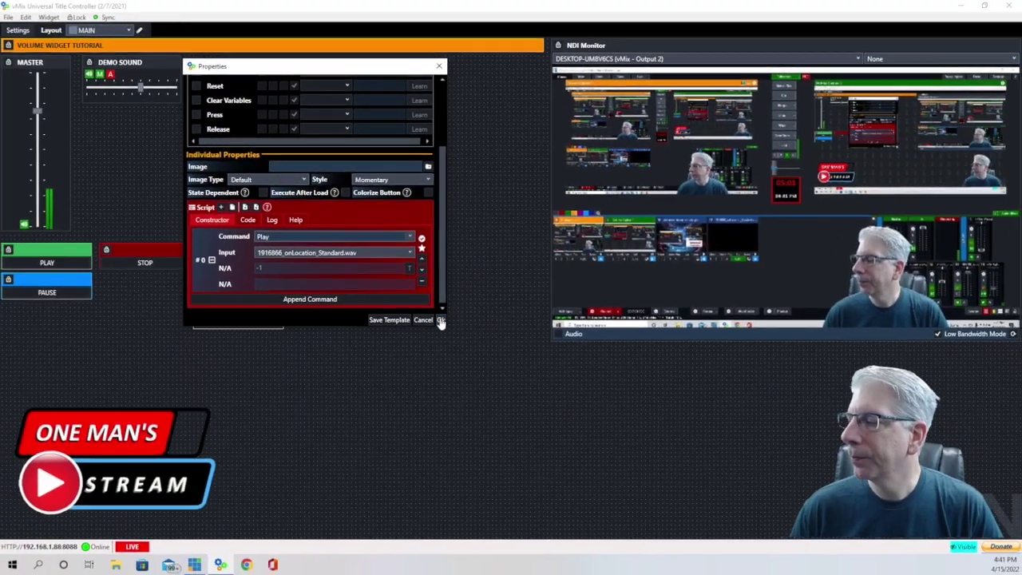
click(442, 321)
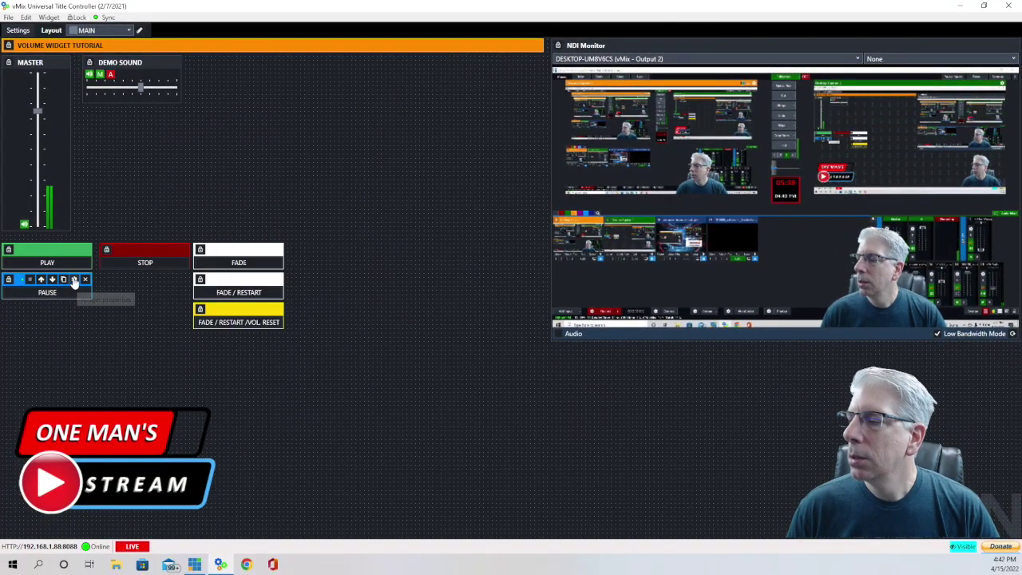
Examine the script command and input in the PAUSE button widget's properties.
click(74, 279)
drag(472, 150, 281, 64)
scroll(336, 126, down, 3)
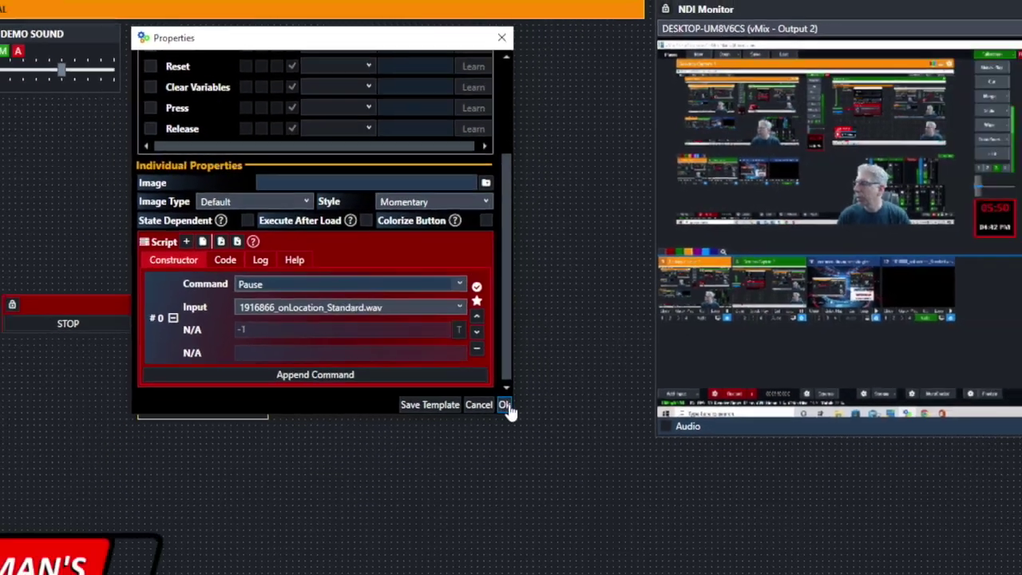
click(505, 406)
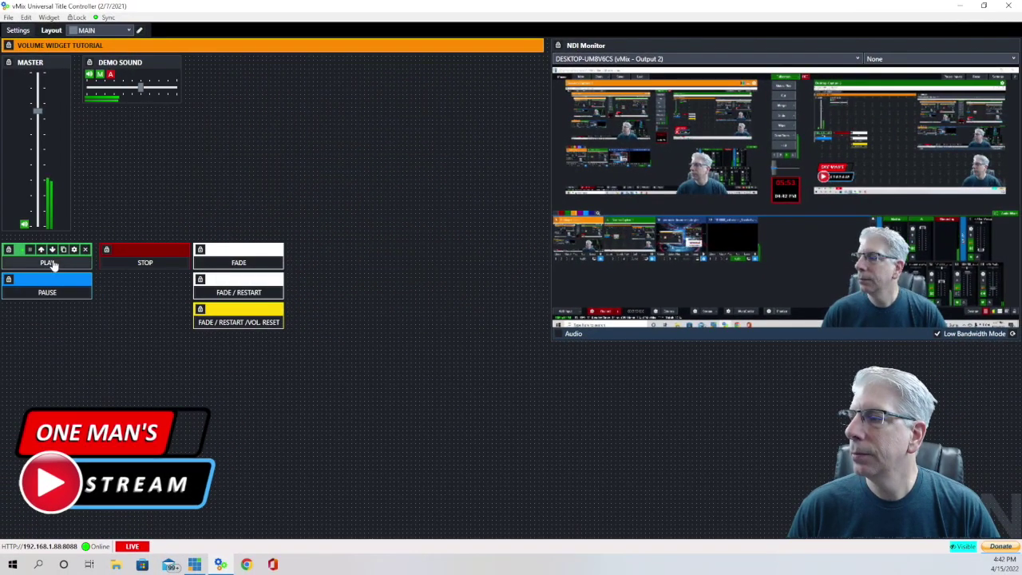
Test the playback buttons by pausing the demo sound, resuming it and stopping it.
click(52, 295)
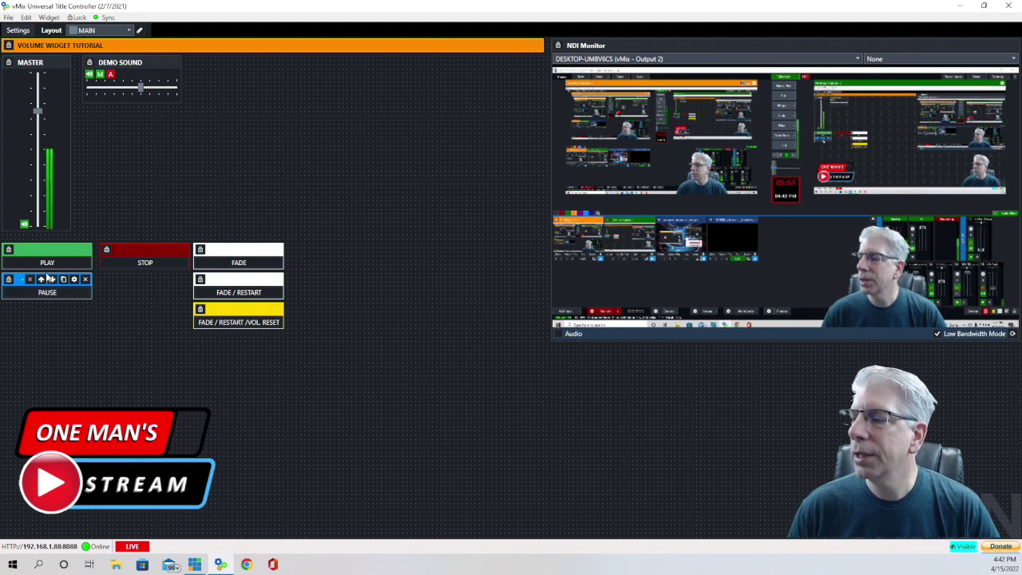
click(43, 267)
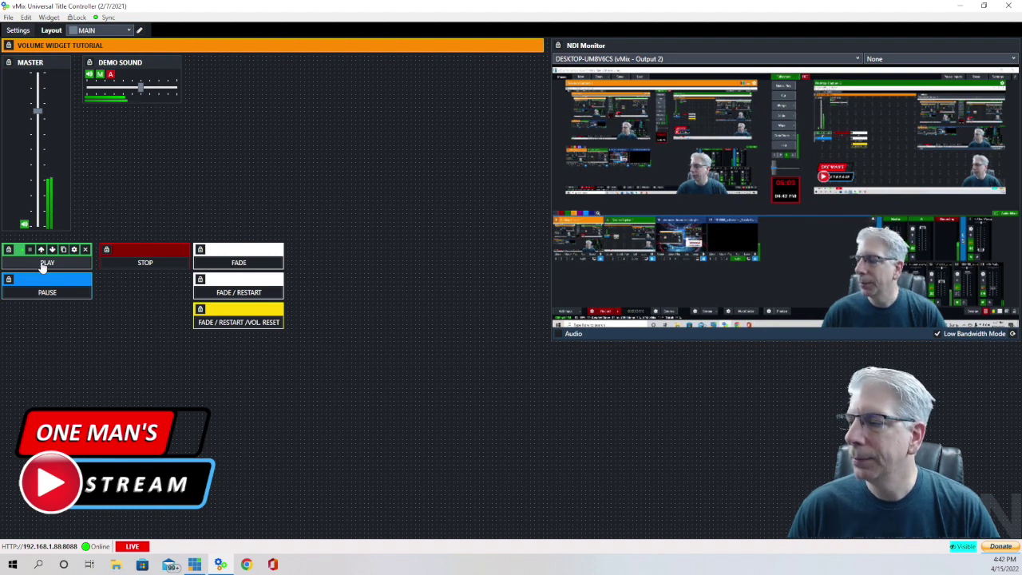
click(145, 264)
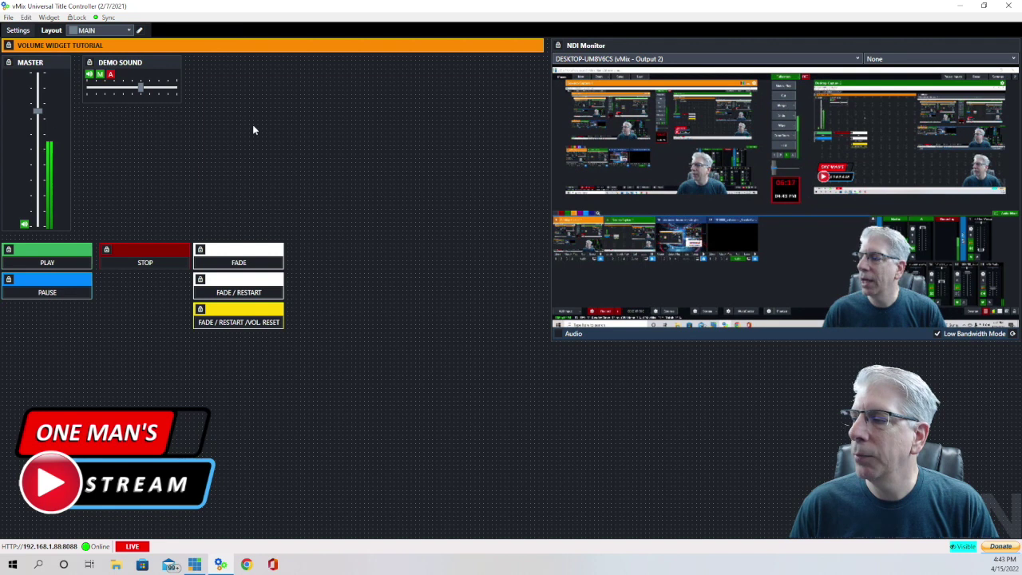
Examine the volume fade command, input, target volume and duration in the FADE button widget's properties.
mouse_move(267, 251)
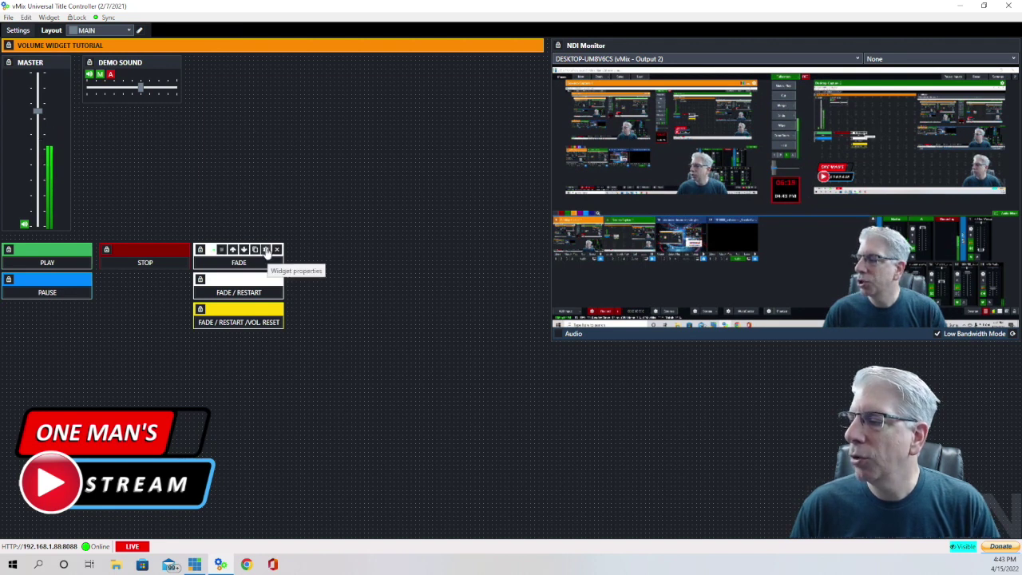
click(267, 250)
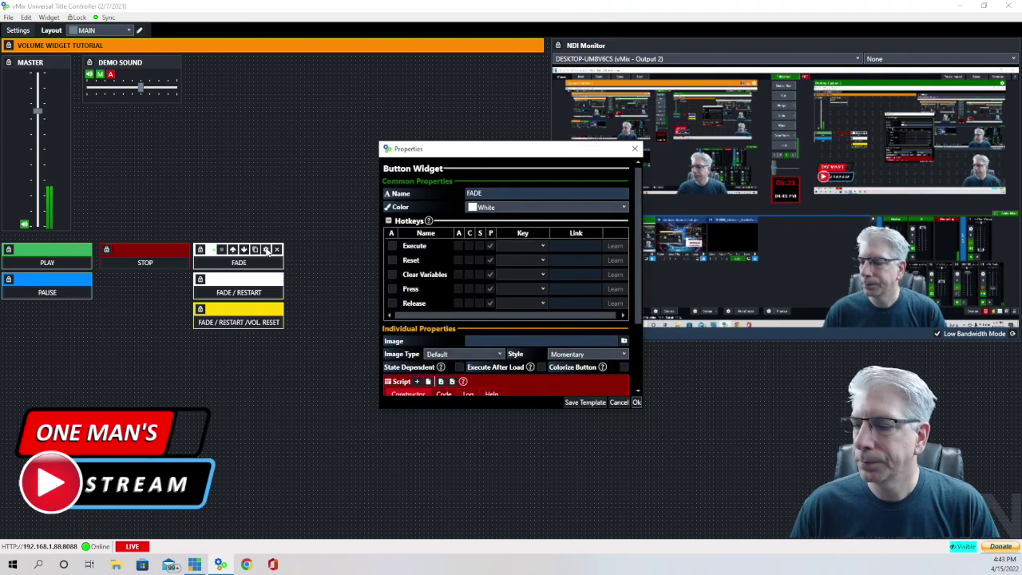
drag(478, 152, 285, 63)
scroll(380, 125, down, 3)
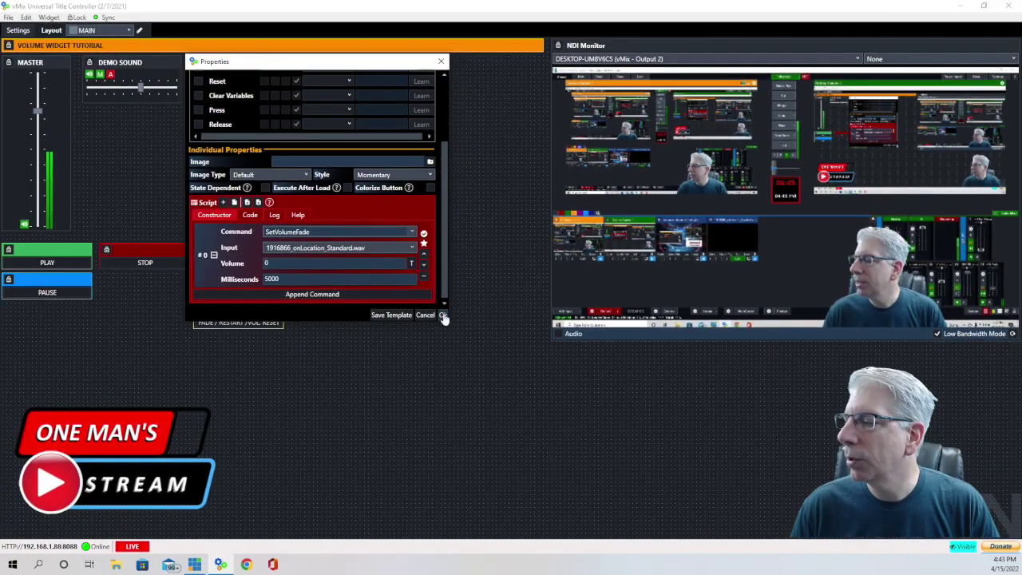
click(442, 316)
Test the FADE button's script by playing the demo sound and fading it out.
click(35, 267)
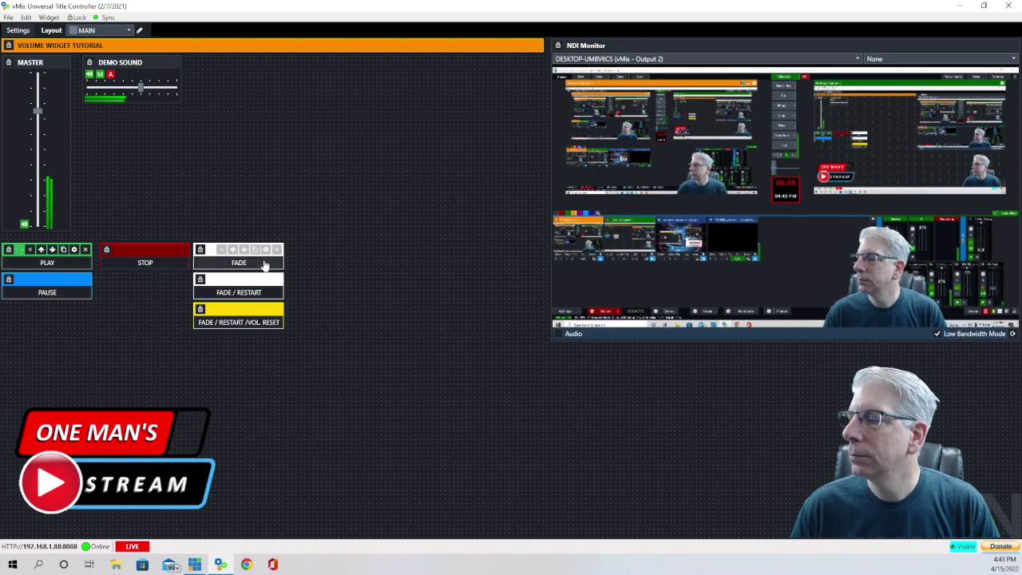
click(246, 266)
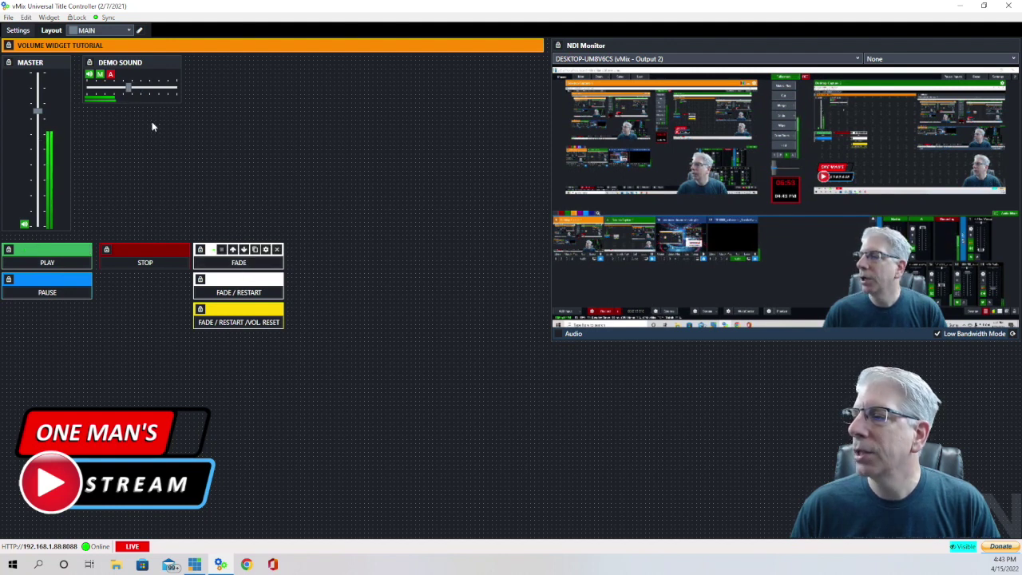
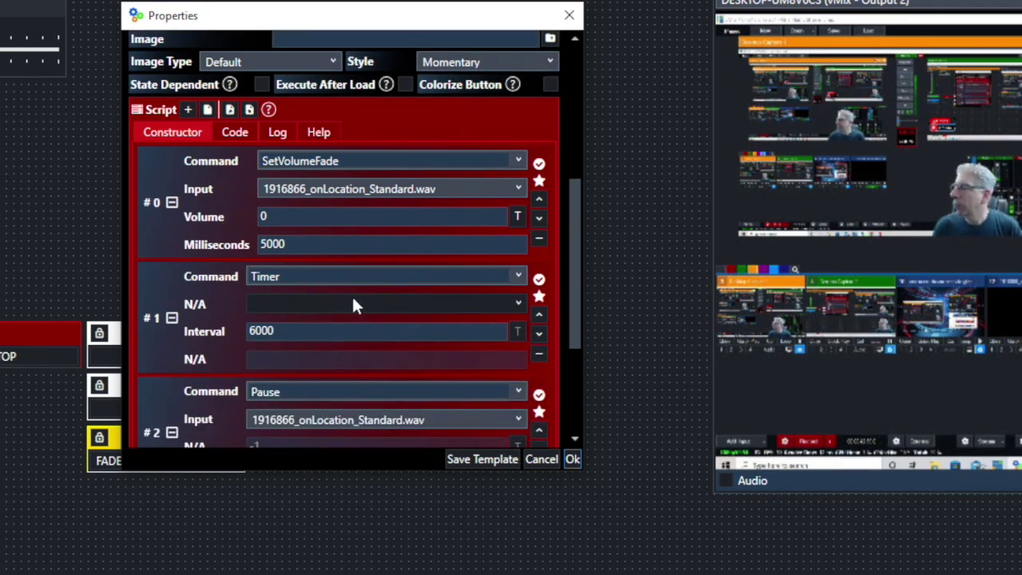
Examine the fade duration, timer interval, pause and restart commands in the FADE / RESTART button widget's script.
click(316, 332)
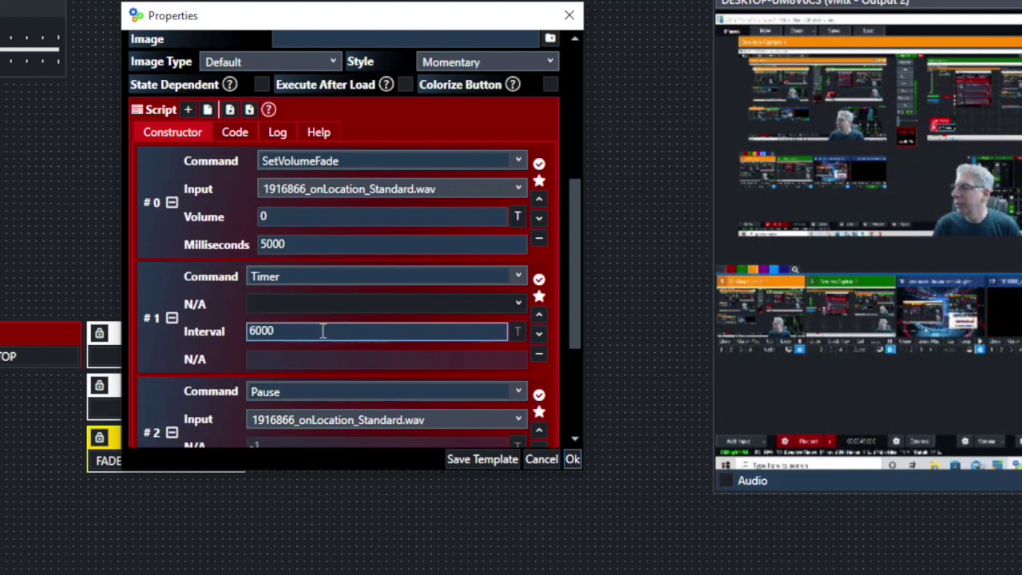
scroll(322, 332, down, 2)
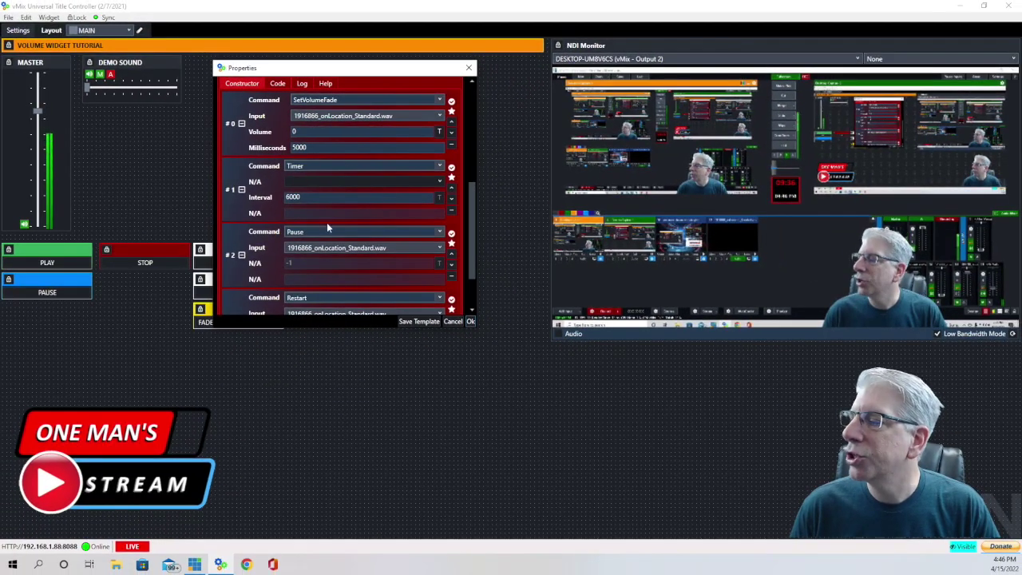
click(340, 197)
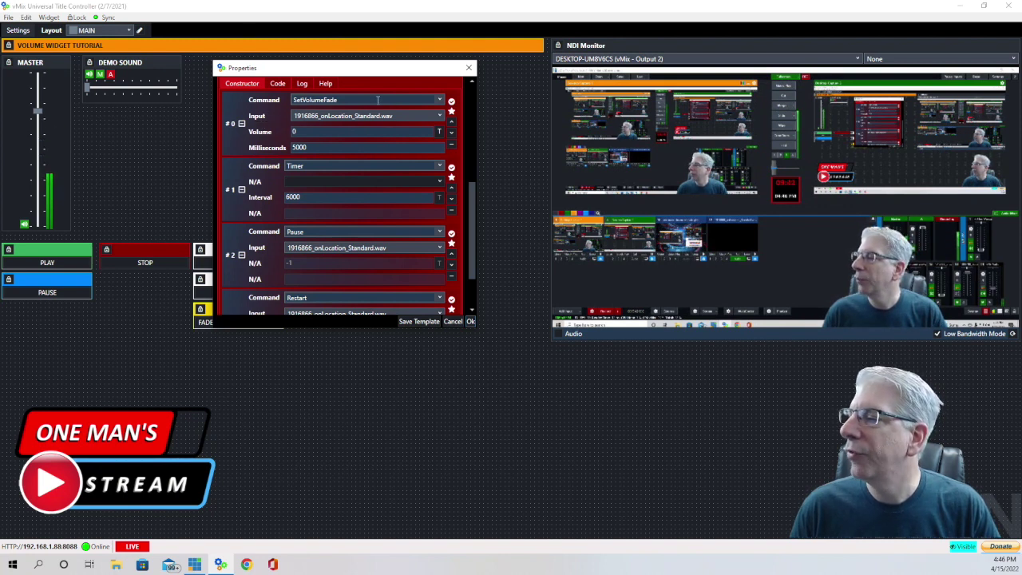
click(327, 147)
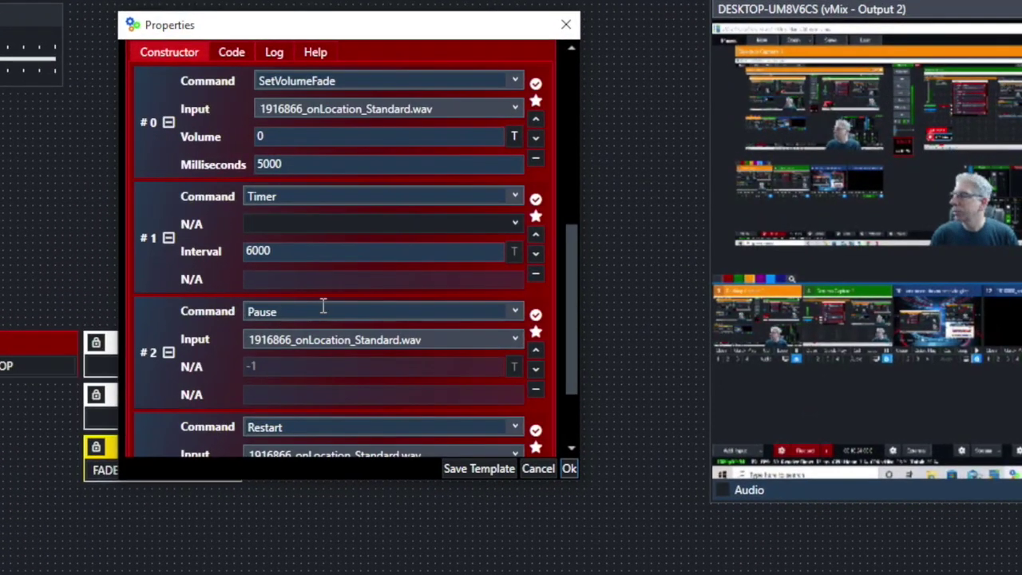
scroll(322, 308, down, 2)
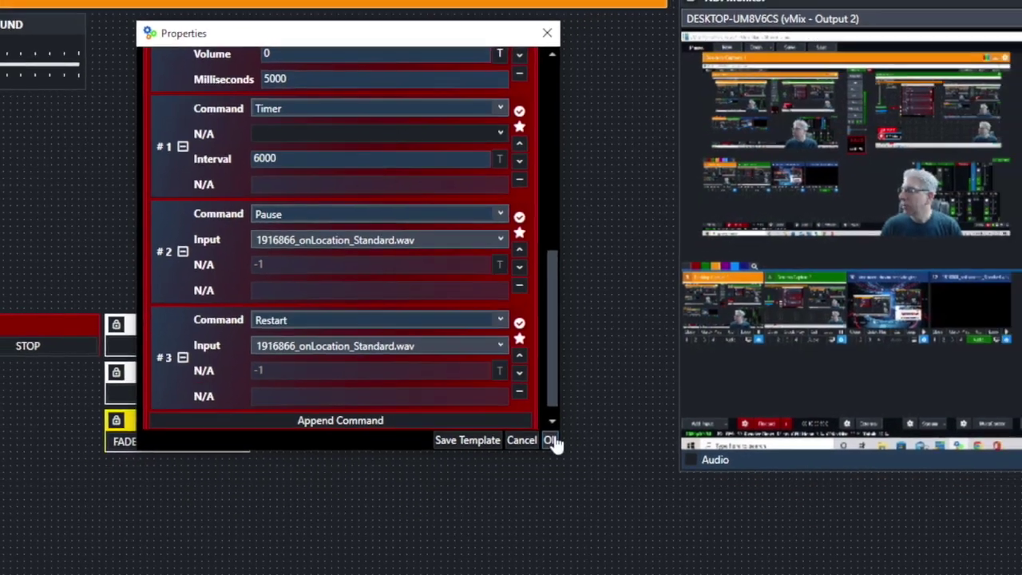
click(551, 440)
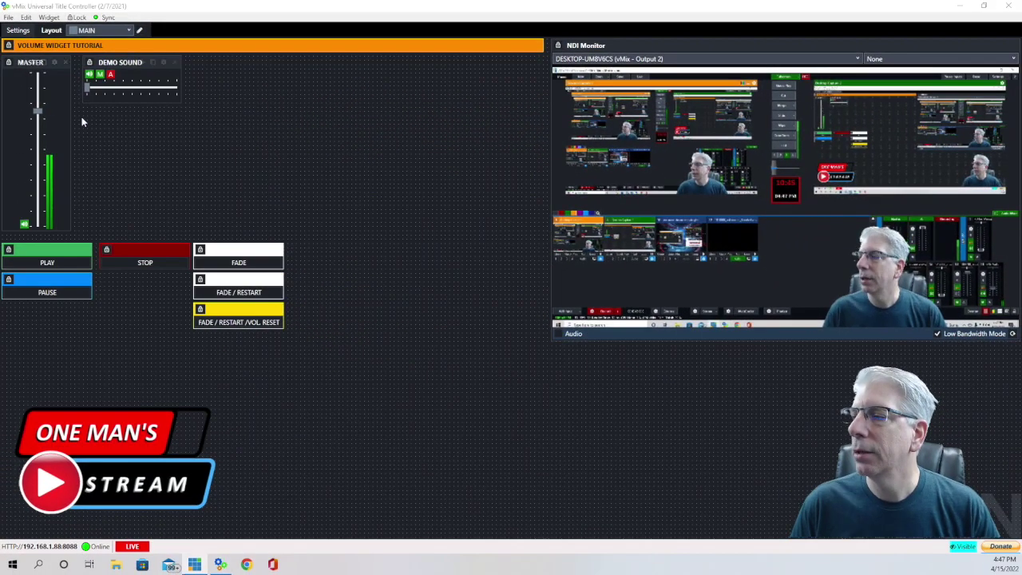
Raise the DEMO SOUND volume to about three-fifths of its range, play the sound and run the FADE / RESTART script.
drag(89, 87, 142, 87)
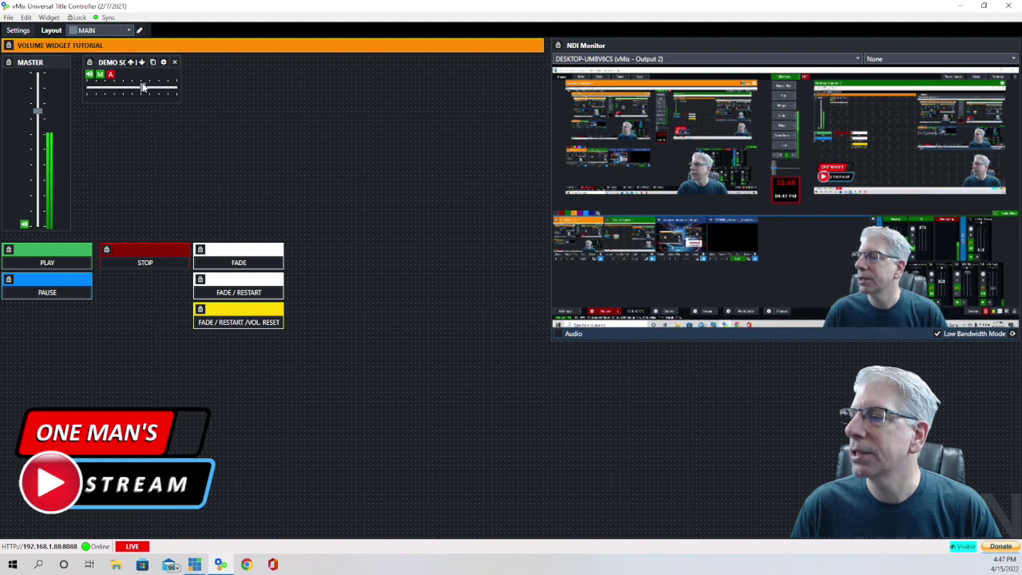
click(41, 259)
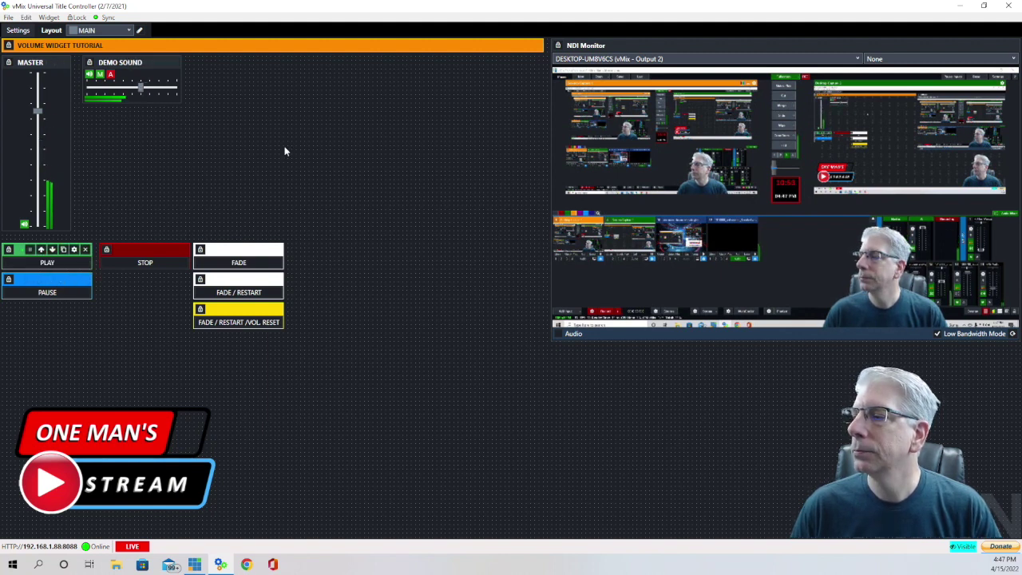
mouse_move(238, 292)
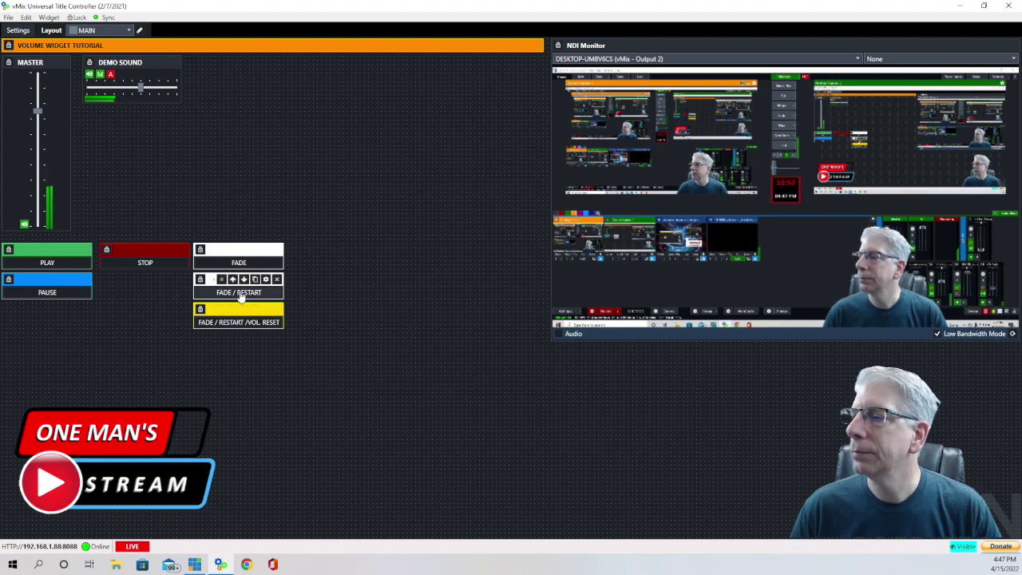
click(240, 294)
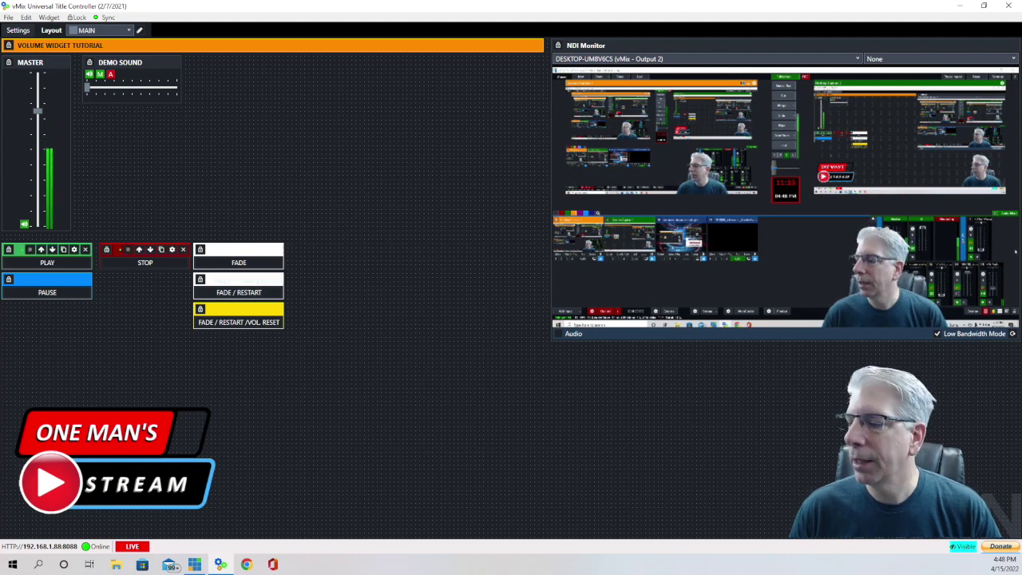
Raise the DEMO SOUND volume to about two-thirds of its range, then play the demo sound and stop it.
drag(88, 86, 148, 86)
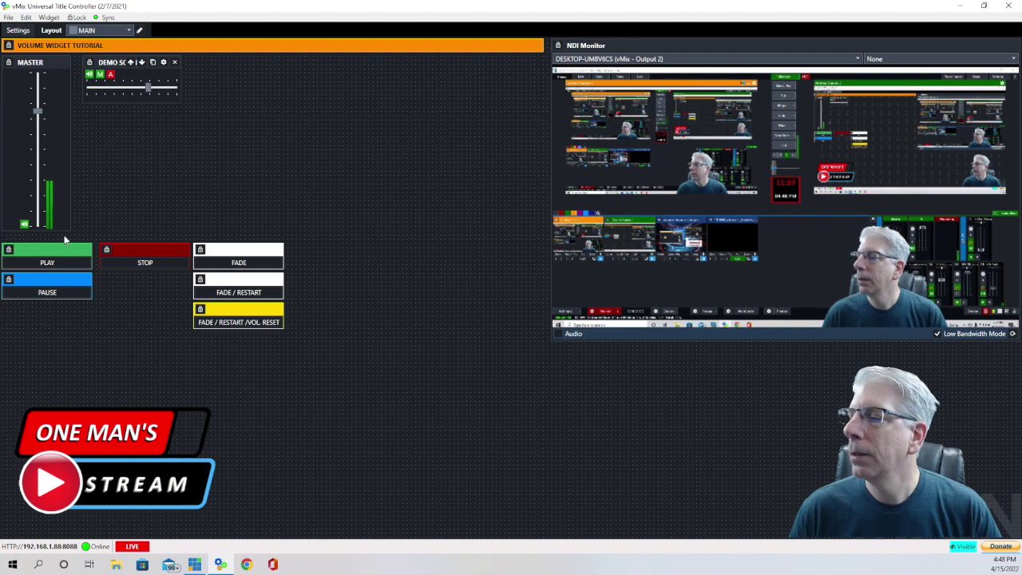
mouse_move(19, 266)
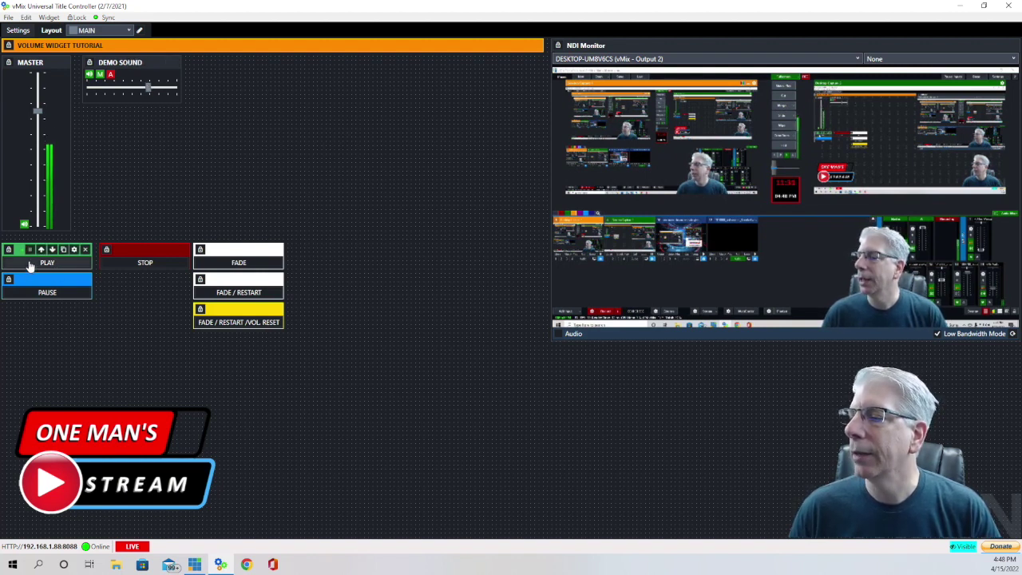
click(30, 265)
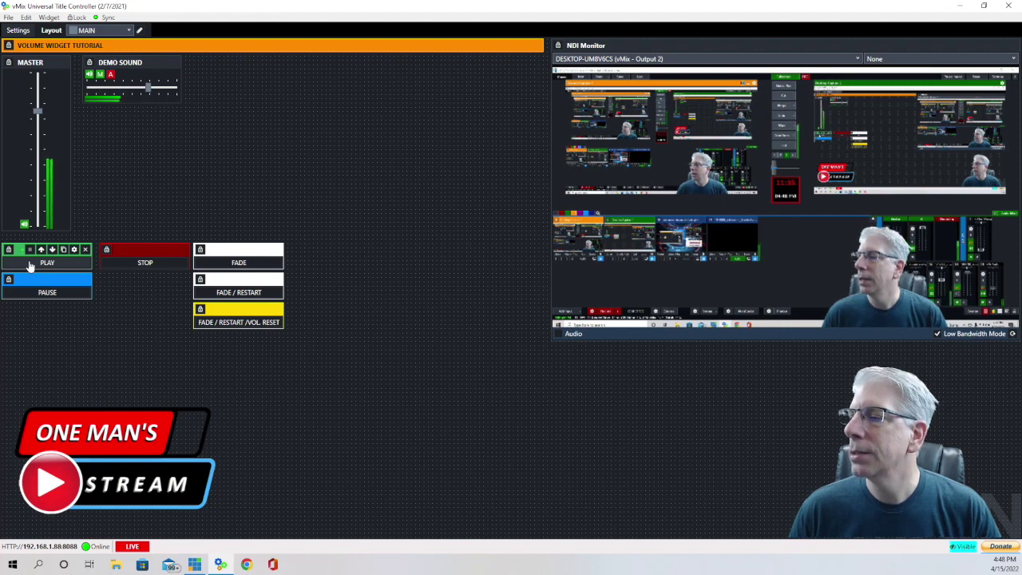
click(156, 265)
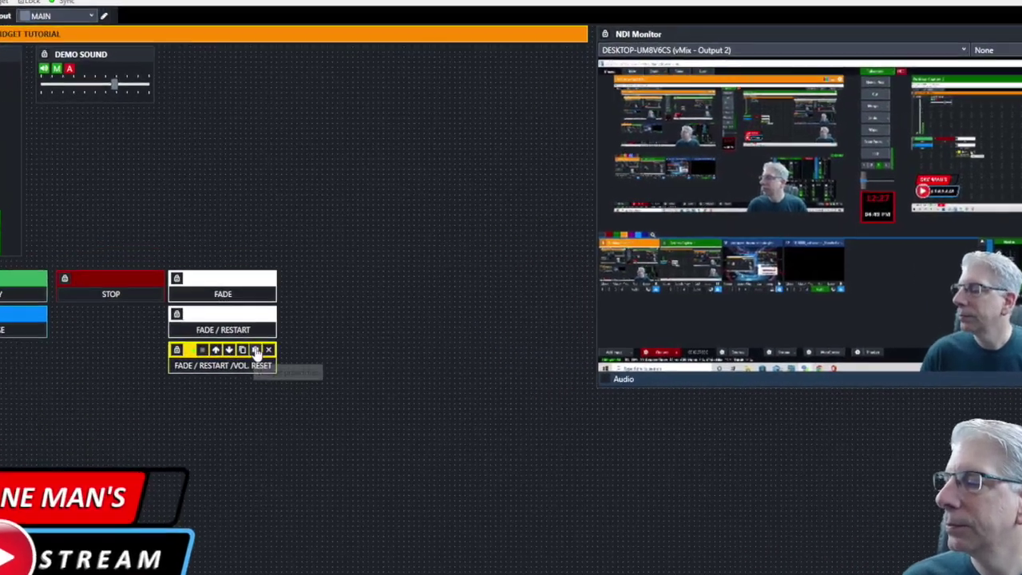
Examine the full command sequence in the FADE / RESTART /VOL. RESET widget's script, through the final timer and SetVolume commands.
click(266, 309)
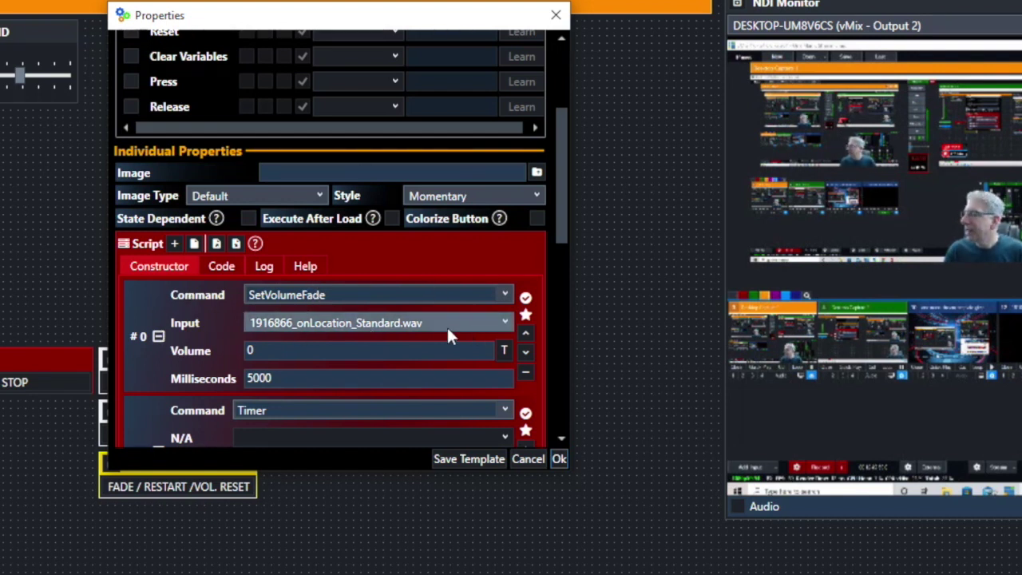
scroll(404, 317, down, 2)
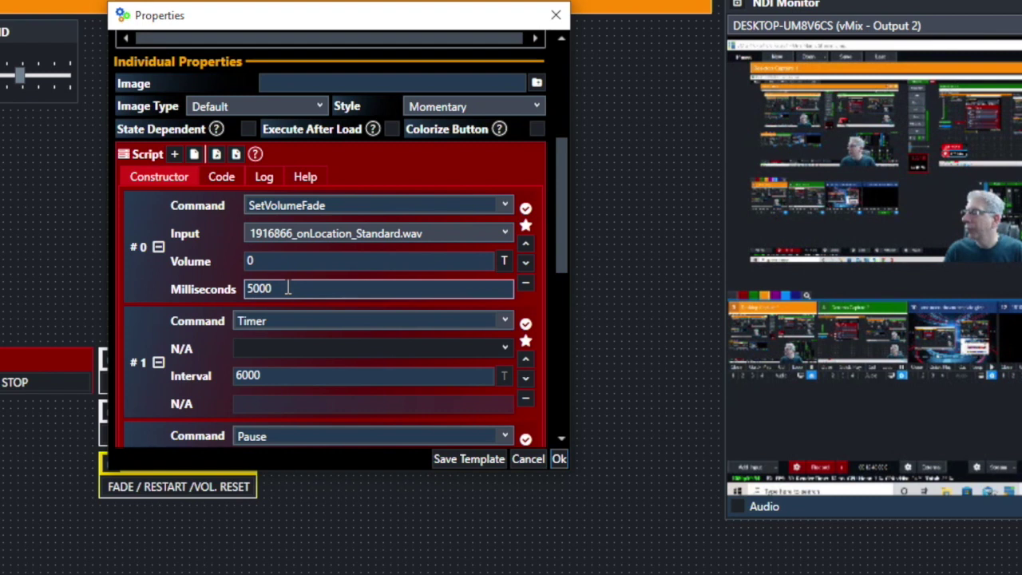
scroll(287, 289, down, 3)
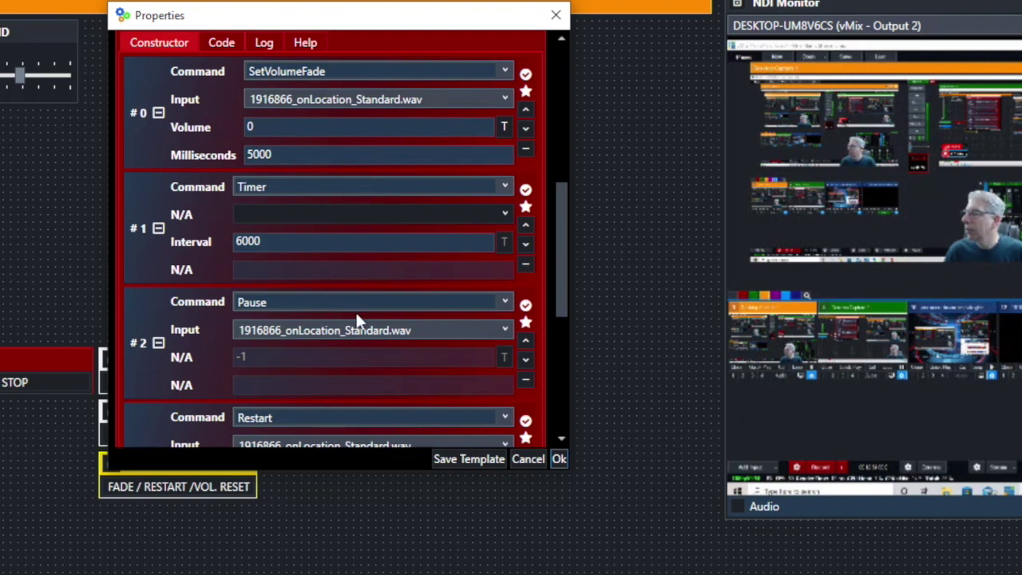
scroll(357, 317, down, 2)
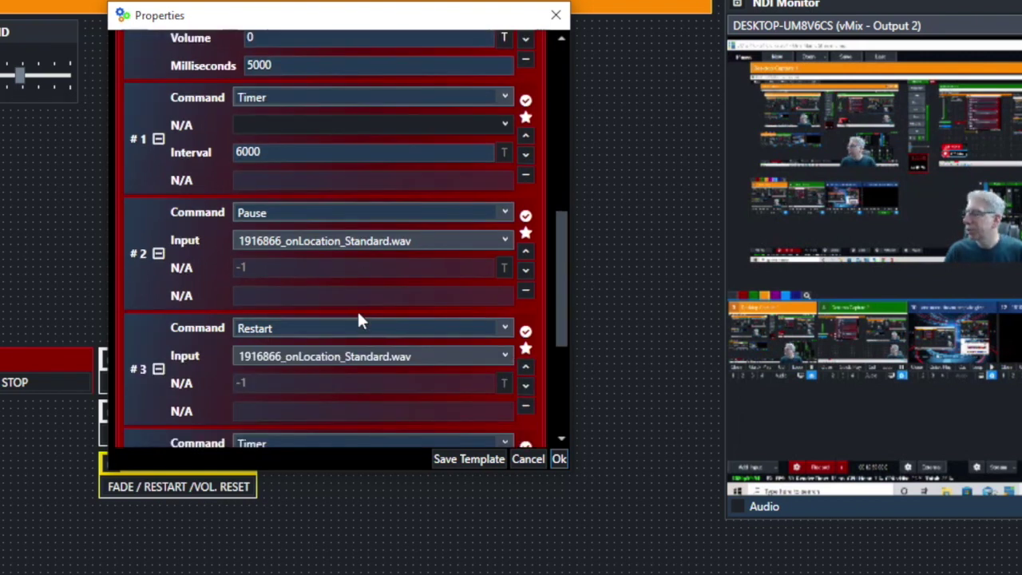
scroll(358, 319, down, 3)
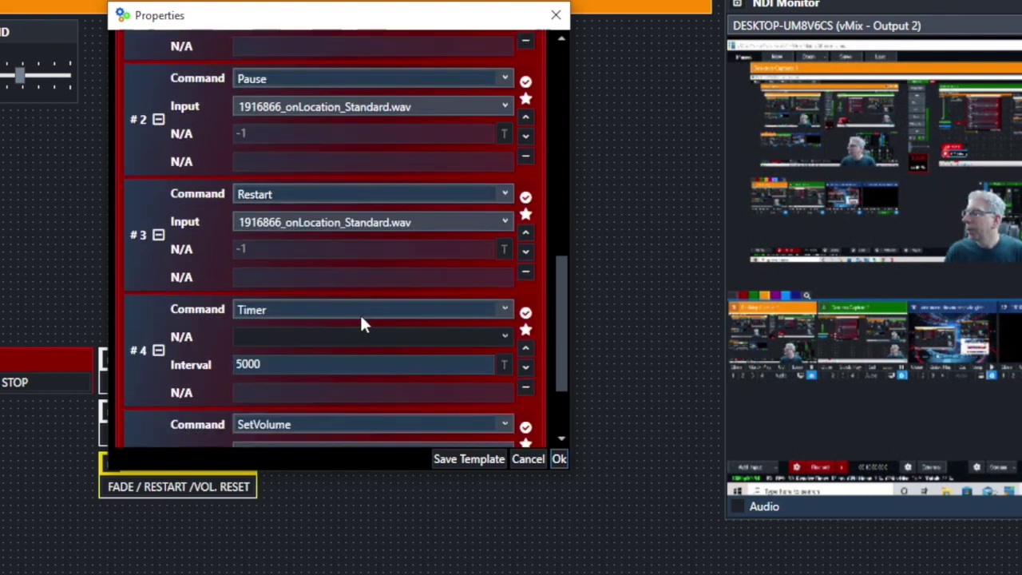
scroll(349, 321, down, 1)
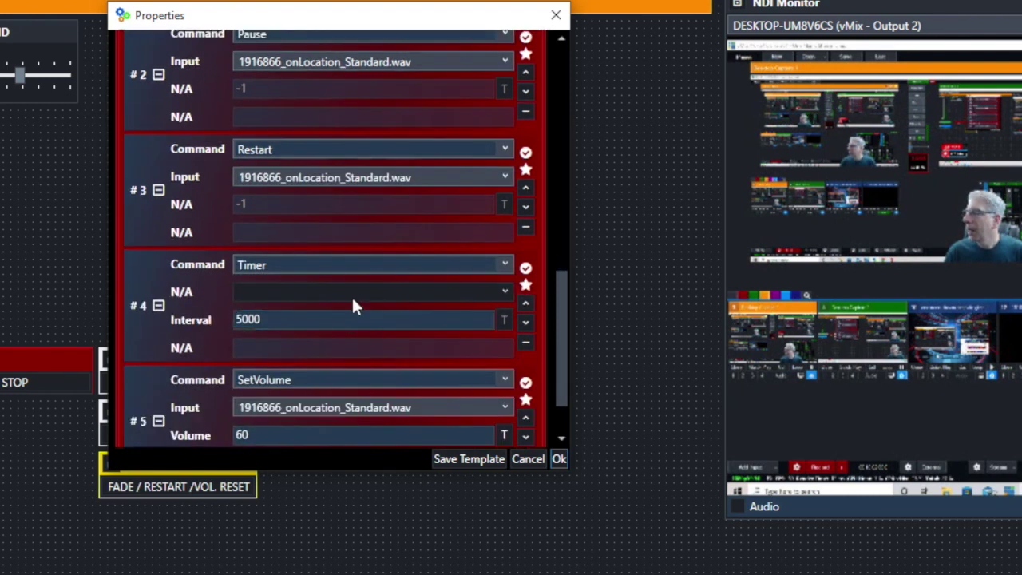
scroll(353, 290, down, 1)
click(359, 391)
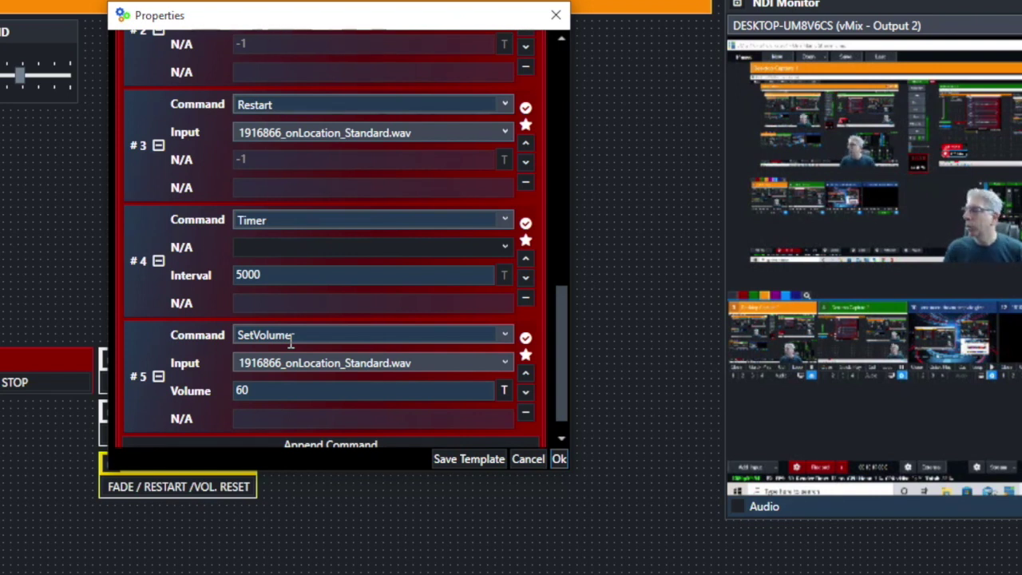
click(324, 389)
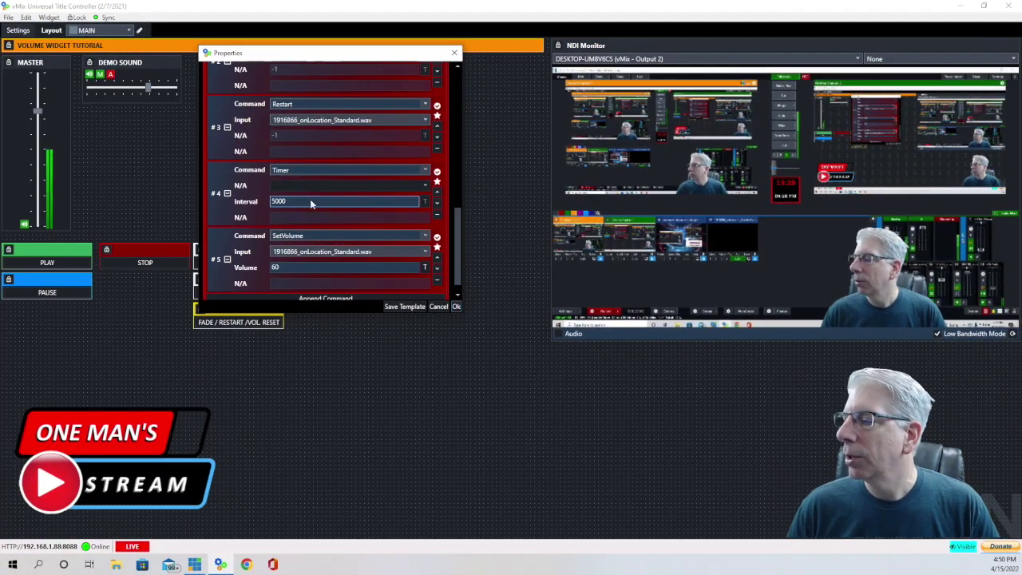
Review the yellow button's script from the volume fade through the timers, pause and restart to the volume reset, and close its properties.
scroll(310, 212, up, 5)
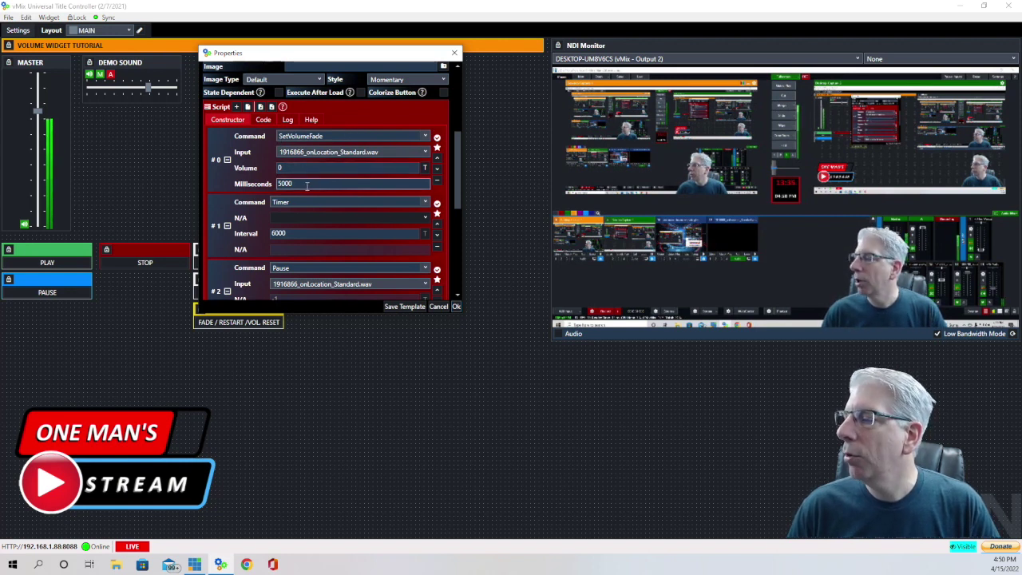
scroll(308, 179, down, 2)
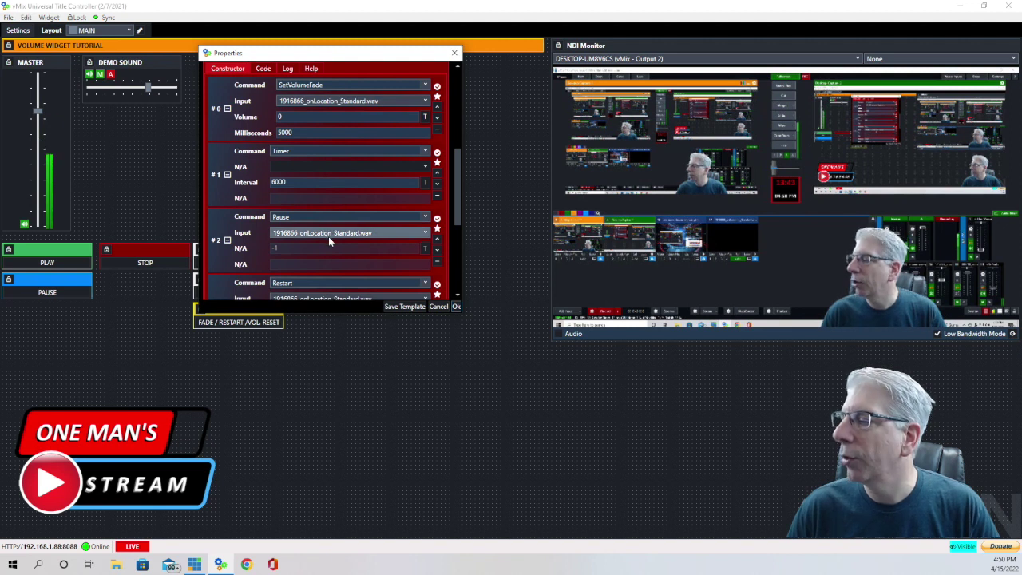
scroll(328, 242, down, 1)
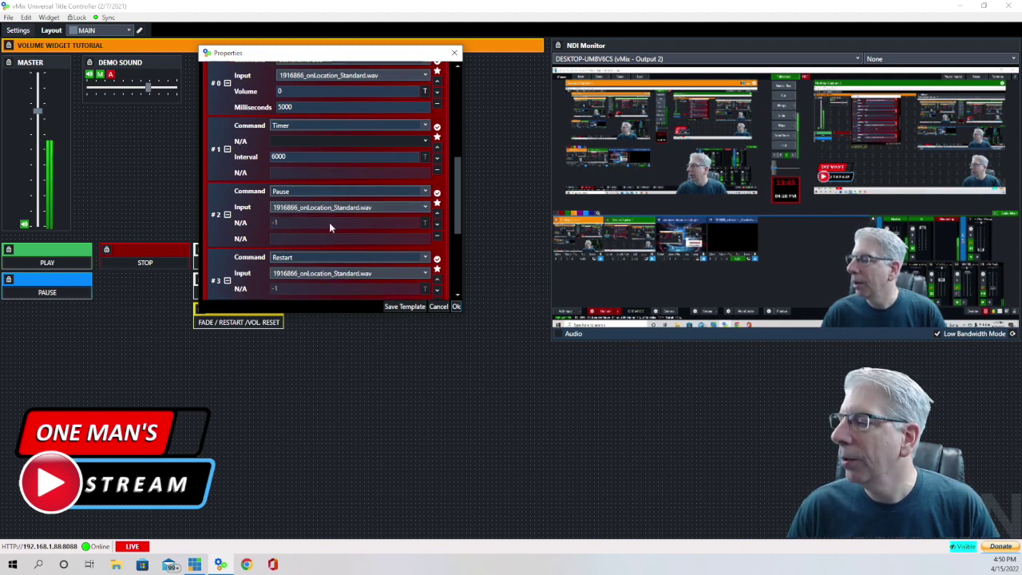
scroll(329, 228, down, 1)
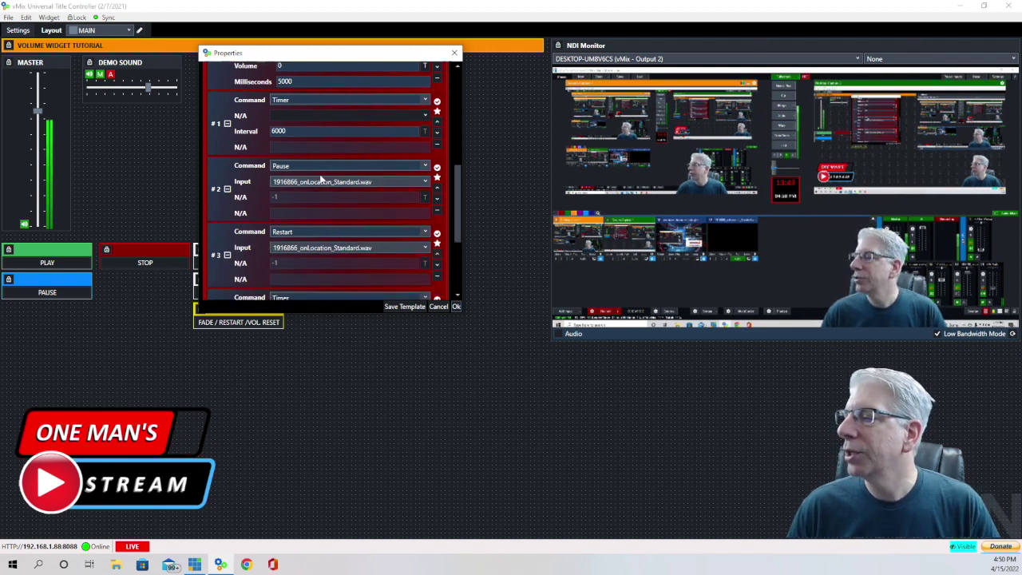
scroll(316, 239, down, 1)
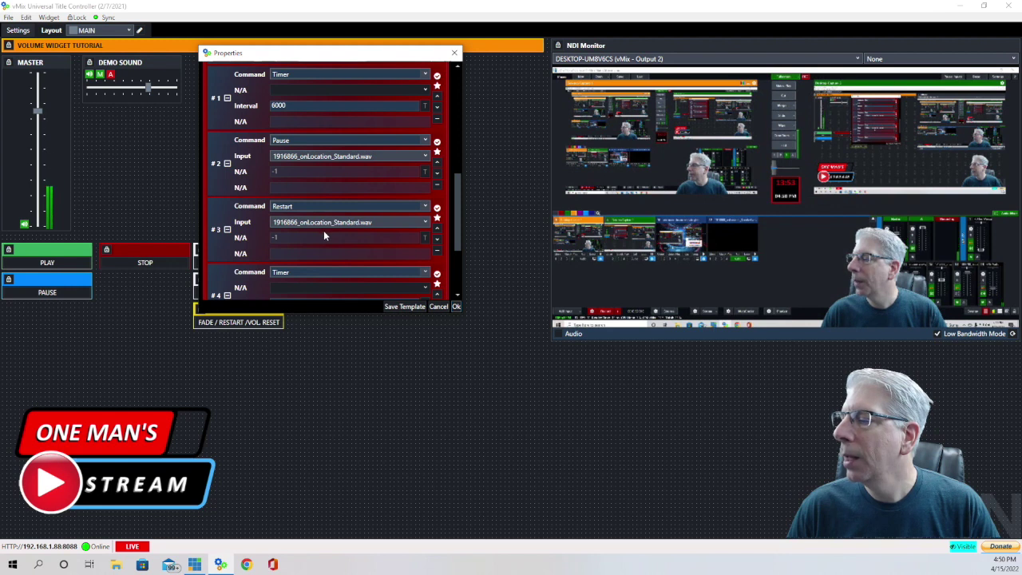
scroll(323, 231, down, 2)
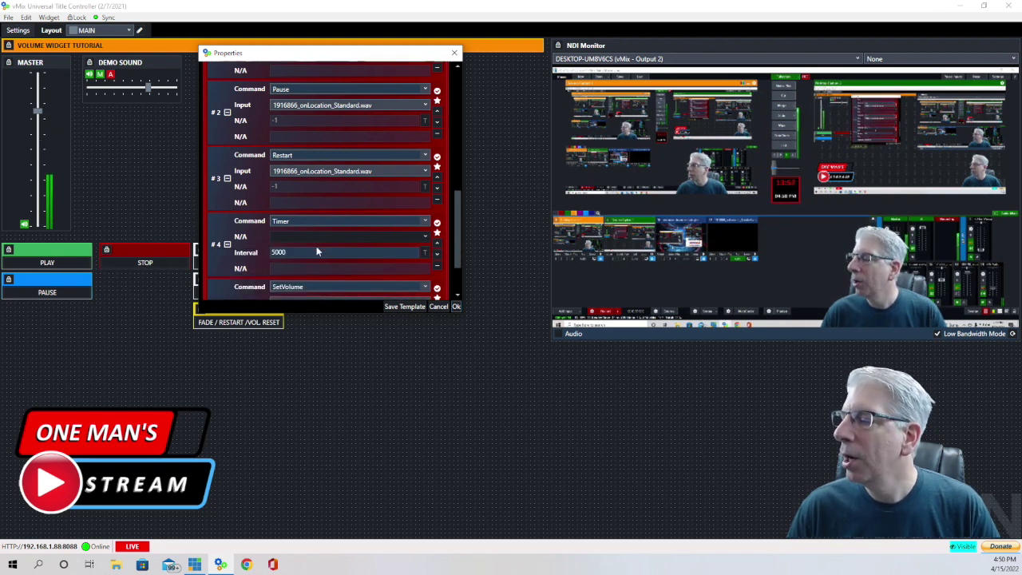
scroll(319, 250, down, 1)
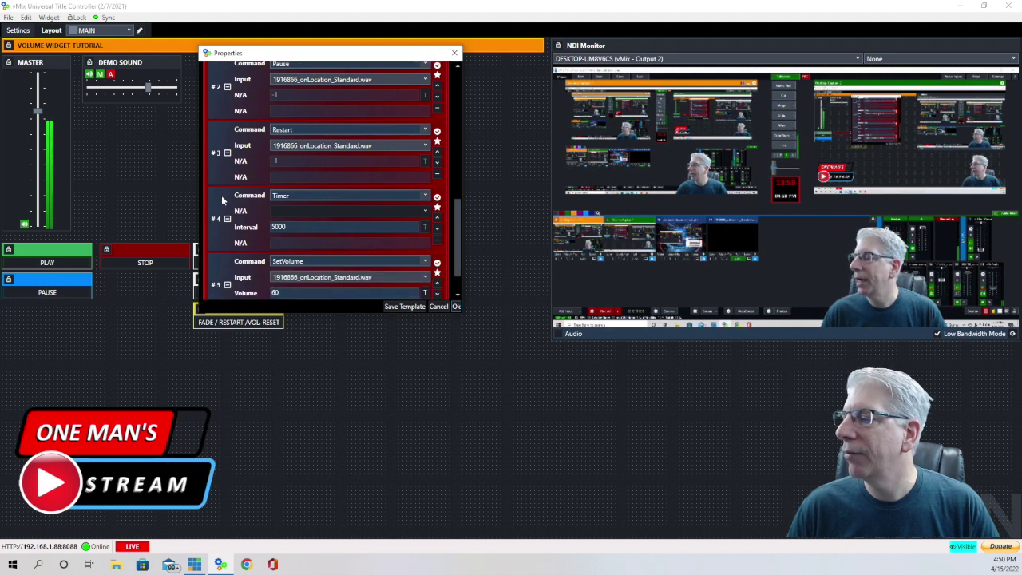
scroll(381, 227, down, 1)
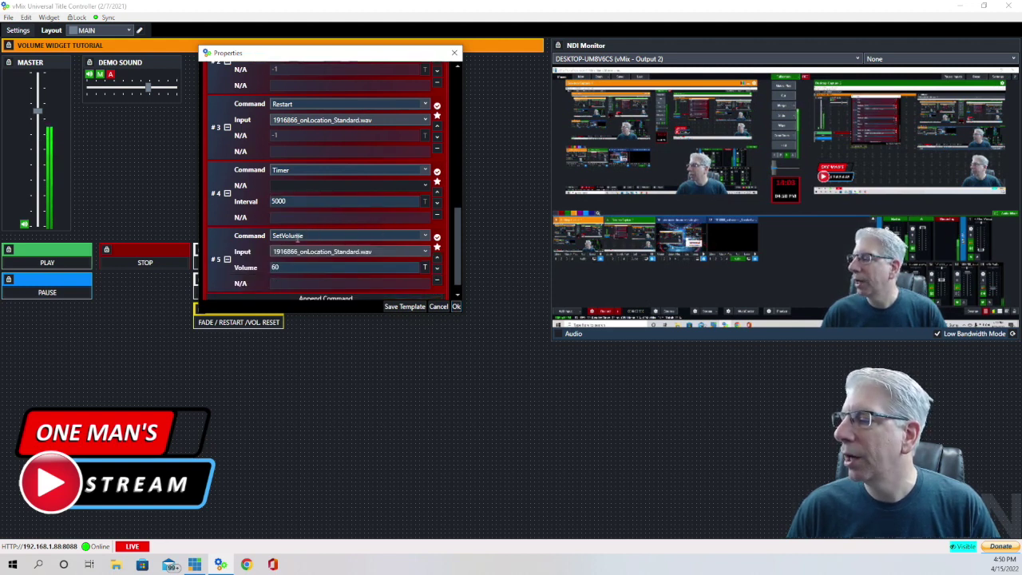
click(292, 267)
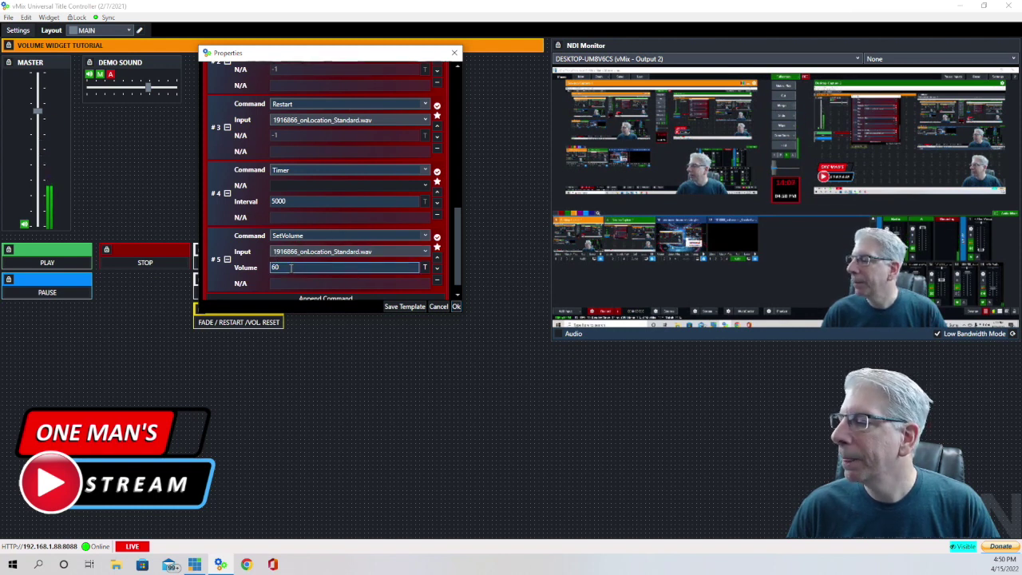
click(456, 307)
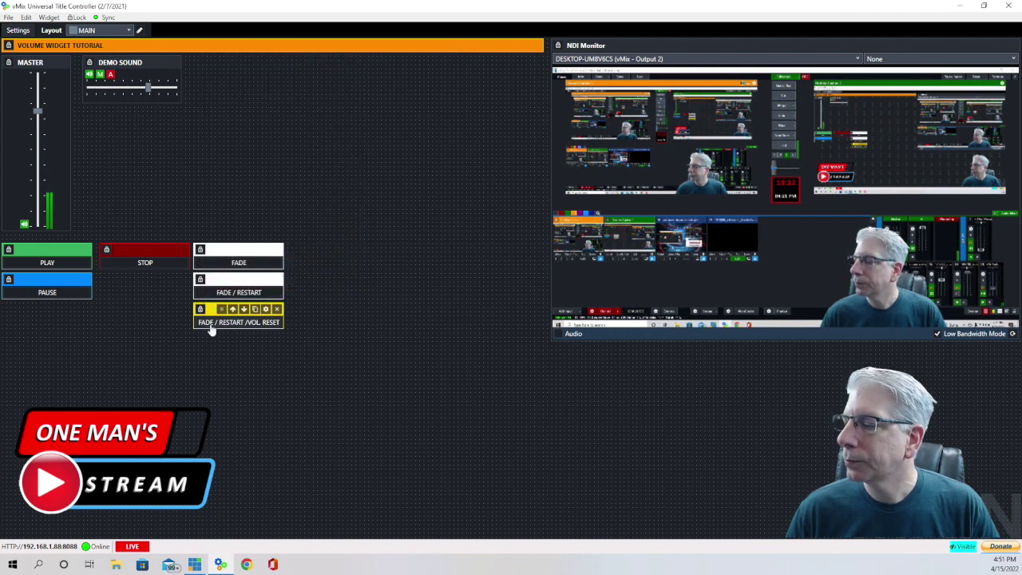
Test the FADE / RESTART /VOL. RESET button twice, playing the demo sound before each run.
click(42, 269)
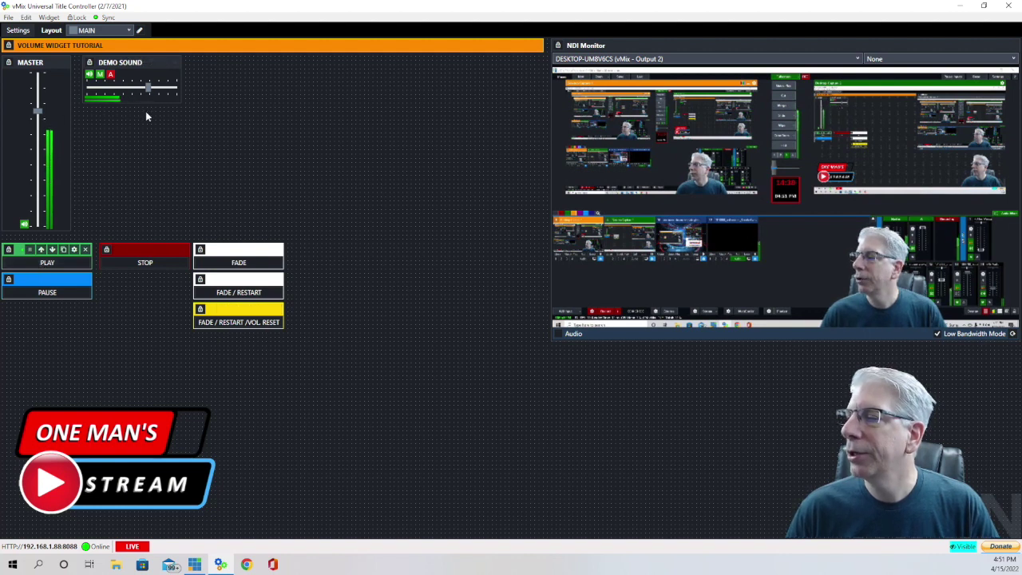
mouse_move(232, 325)
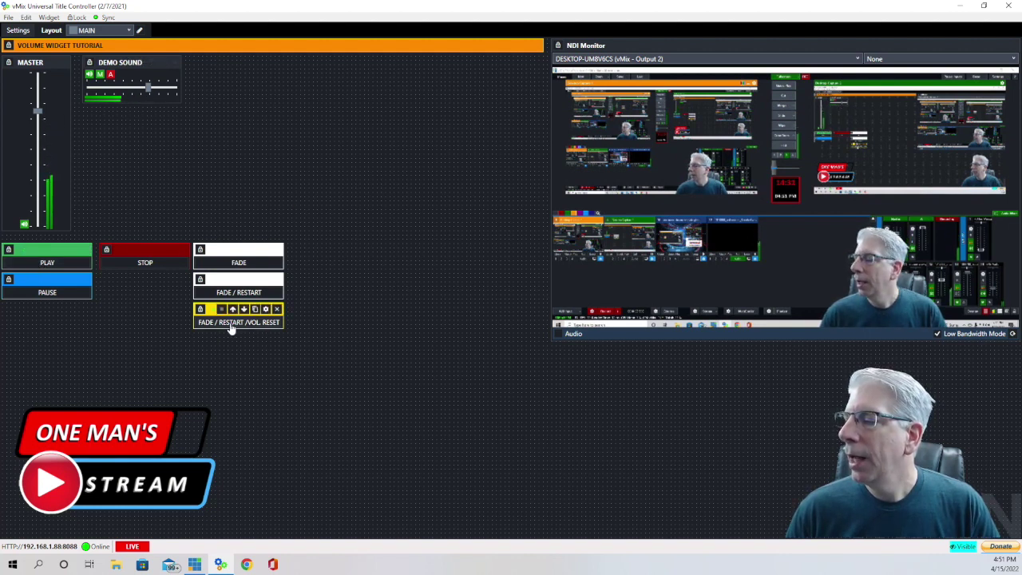
click(231, 323)
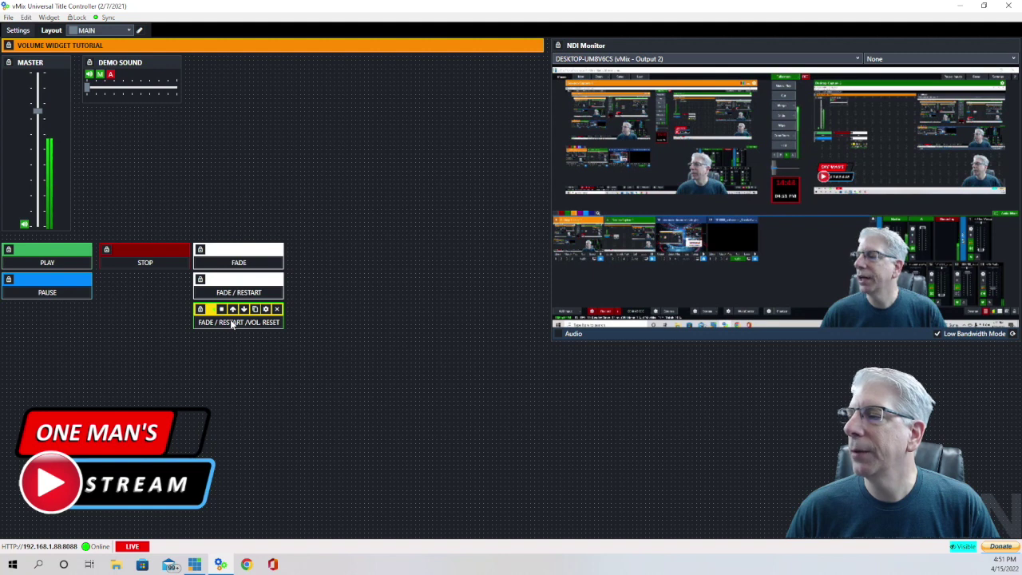
click(231, 322)
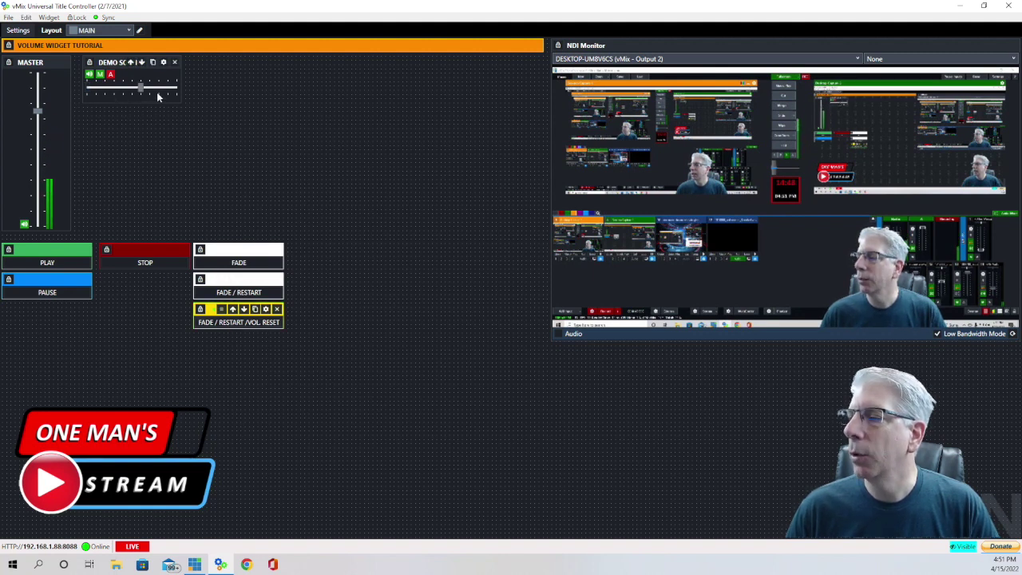
click(48, 267)
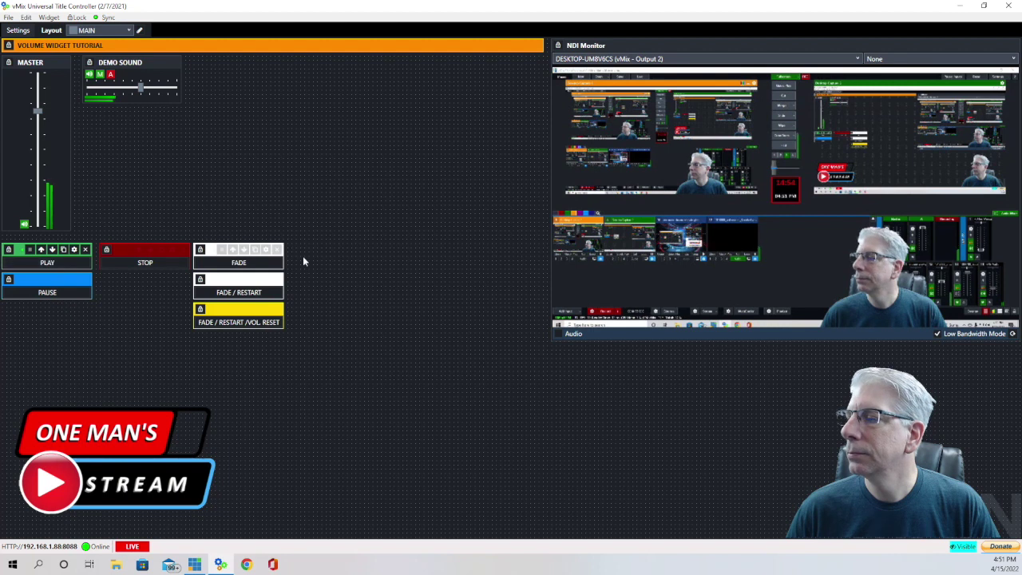
click(248, 323)
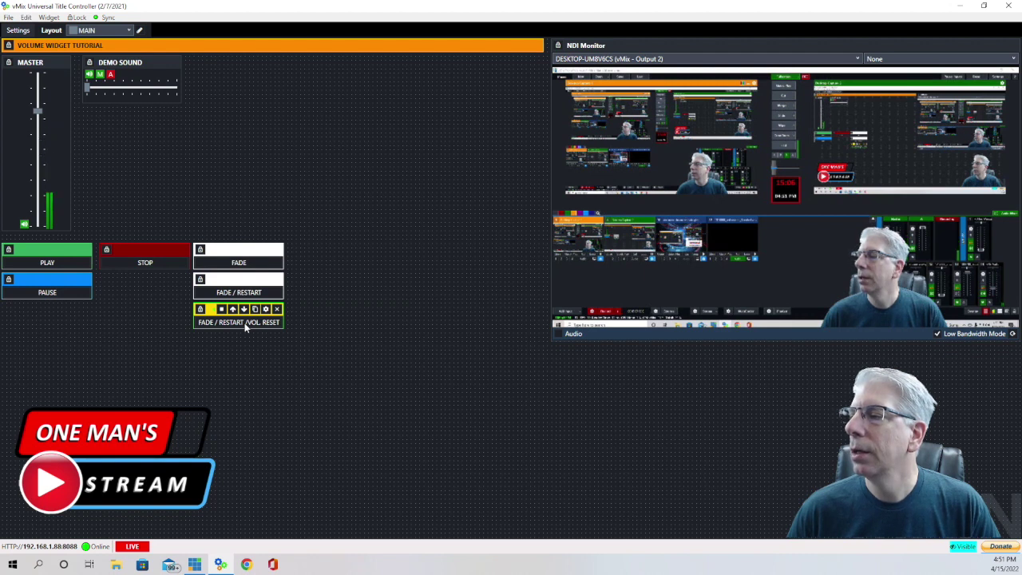
click(246, 325)
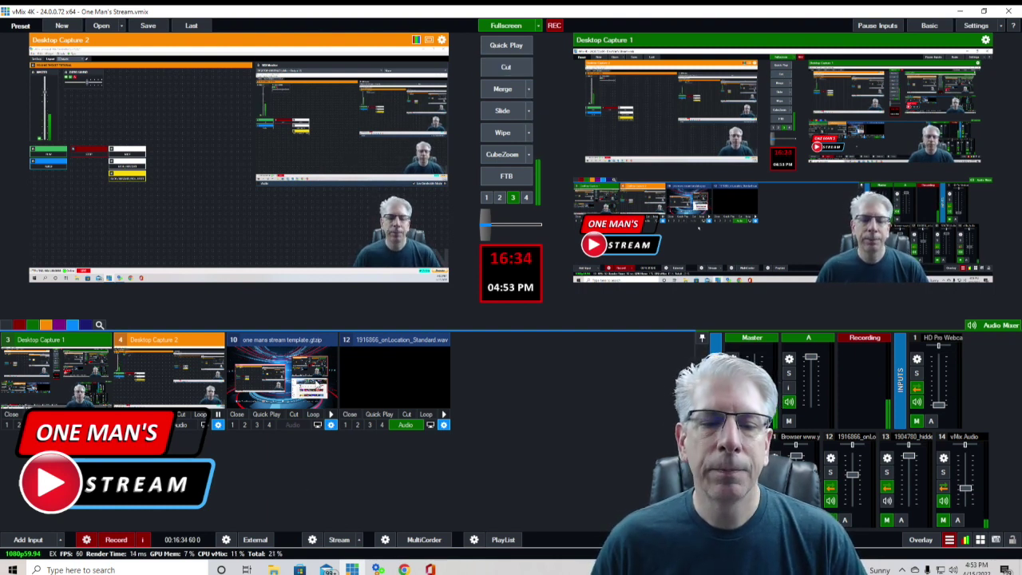
In vMix, preview the one mans stream template.gtzip input and cut it to the live output.
click(304, 368)
click(511, 70)
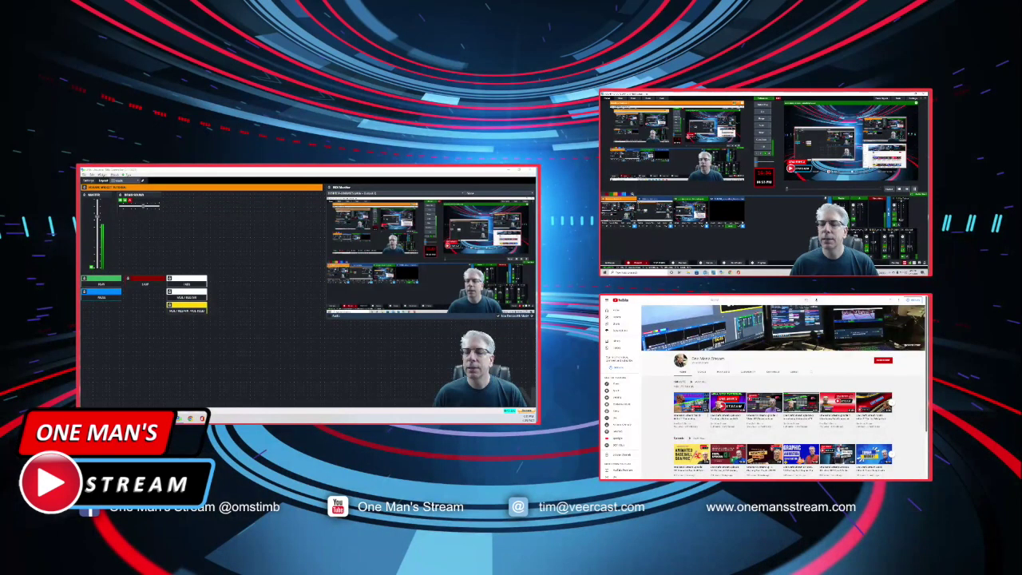